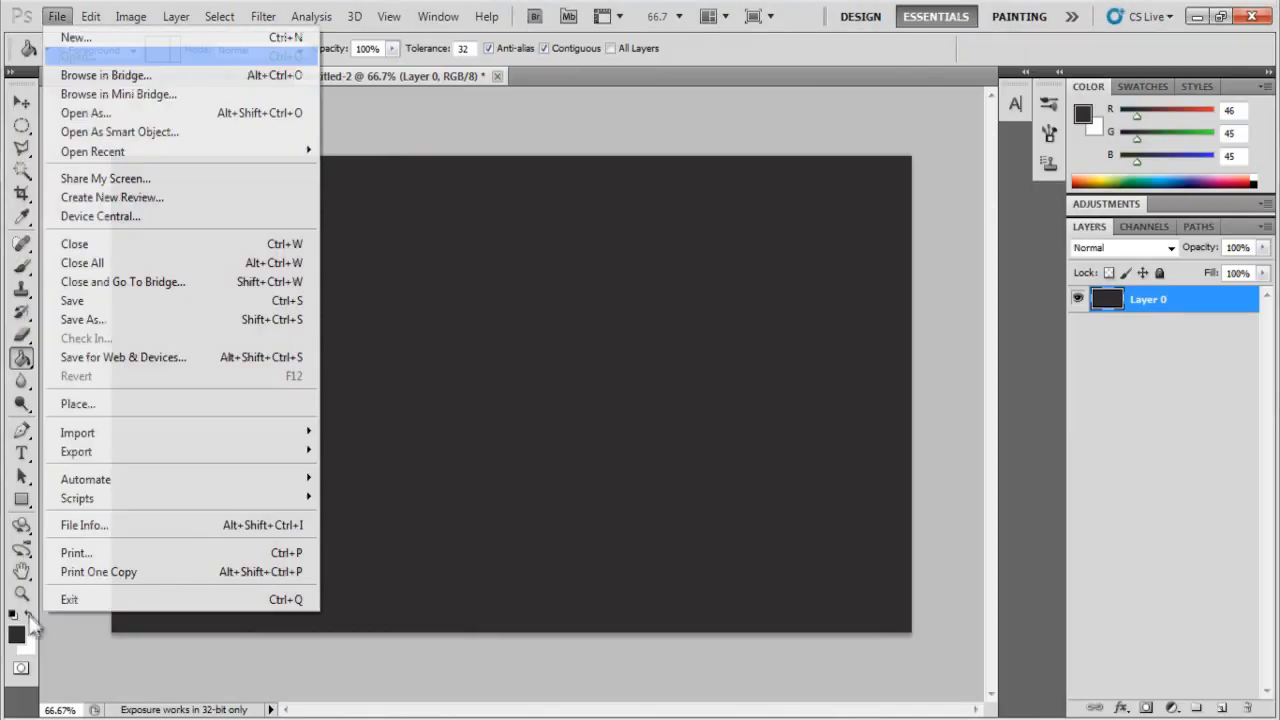
- Bring the blue 3D lettering from "in the end text.png" into the dark Untitled-2 canvas and centre it
key("ctrl+o")
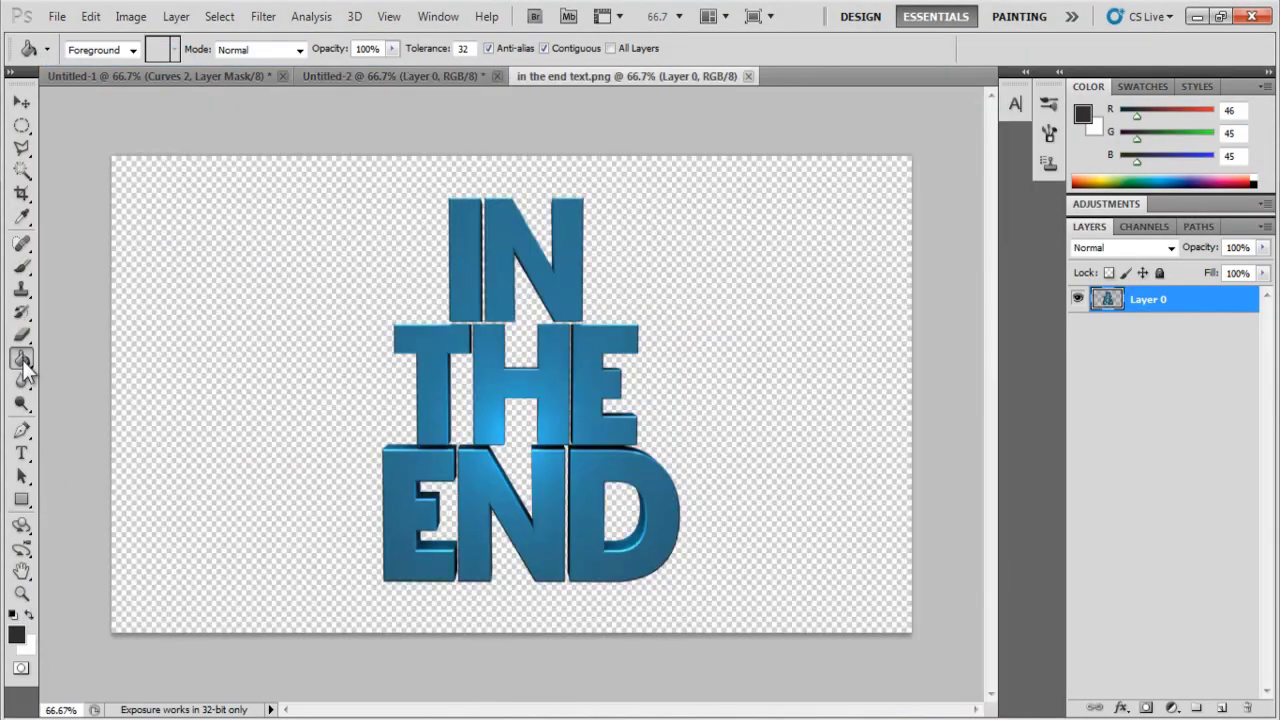
key("v")
left_click_drag(270, 561, 200, 280)
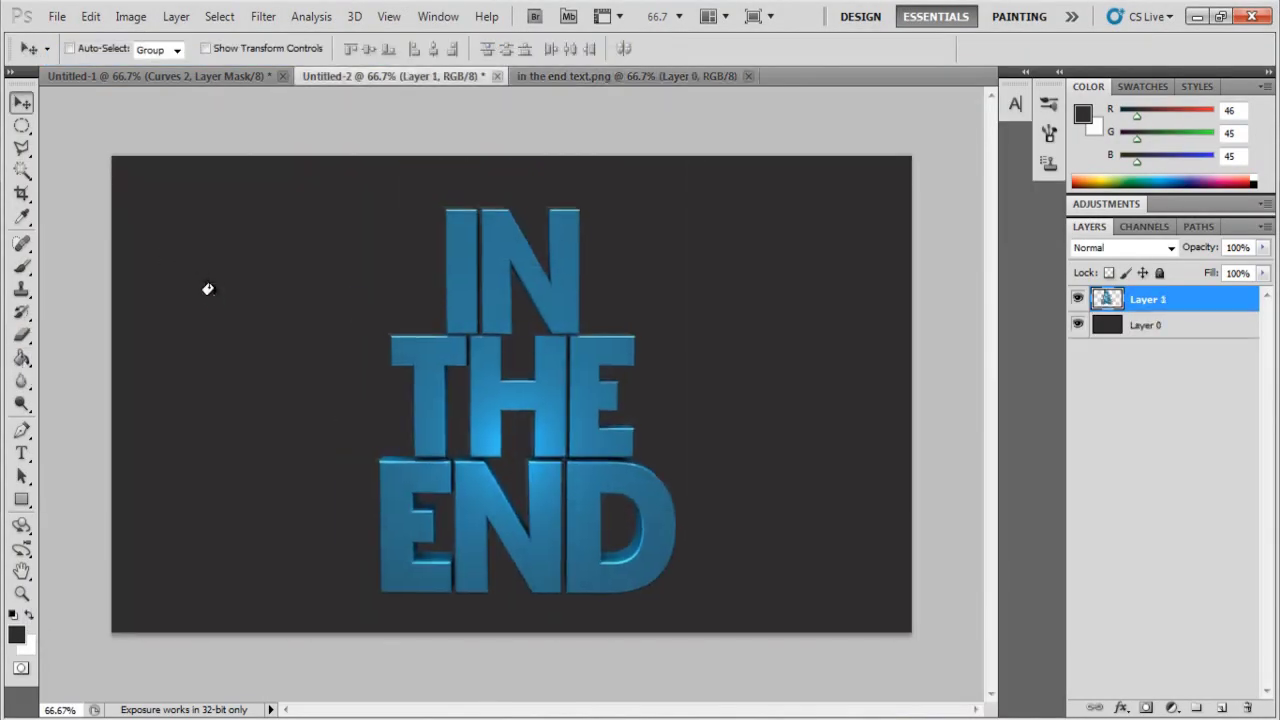
key("ctrl+alt+a")
key("shift+Down")
key("shift+Down")
key("shift+Down")
- Place "in the end text blueprint.png" over the blue lettering and blend it with Screen at 30% opacity
left_click(57, 16)
left_click(75, 54)
scroll(657, 286, "down", 3)
double_click(543, 214)
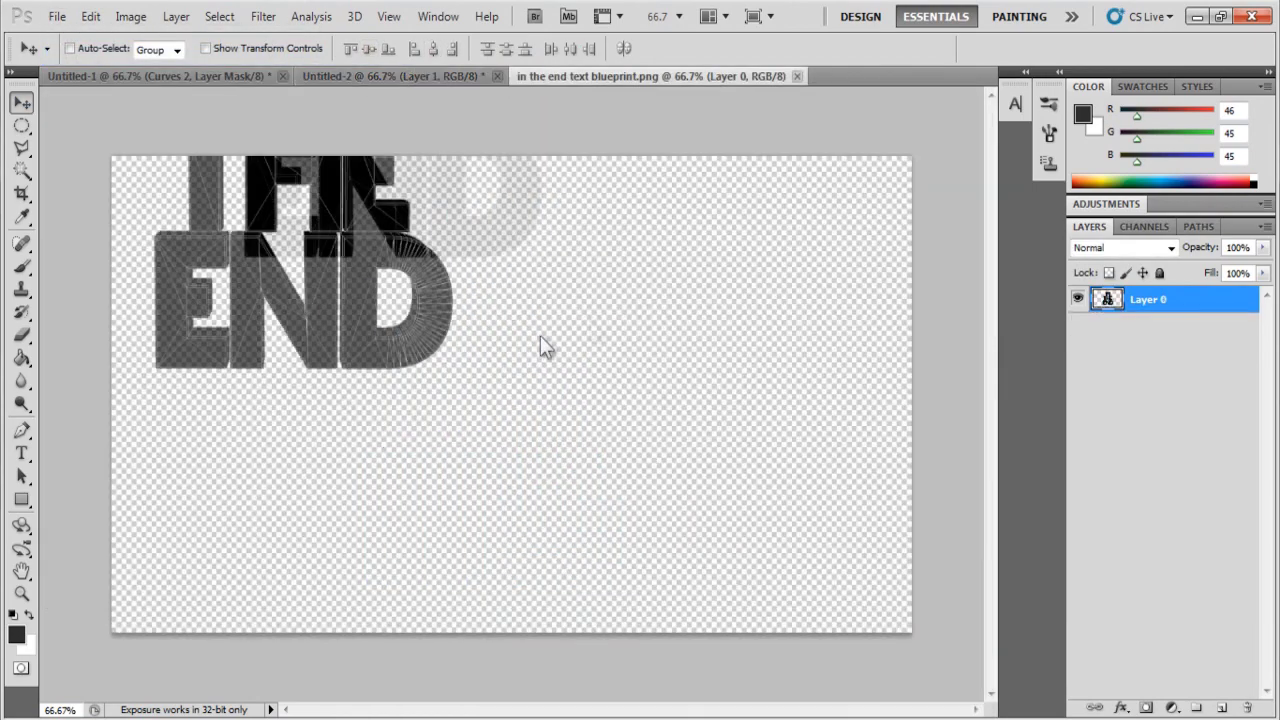
left_click_drag(540, 345, 642, 287)
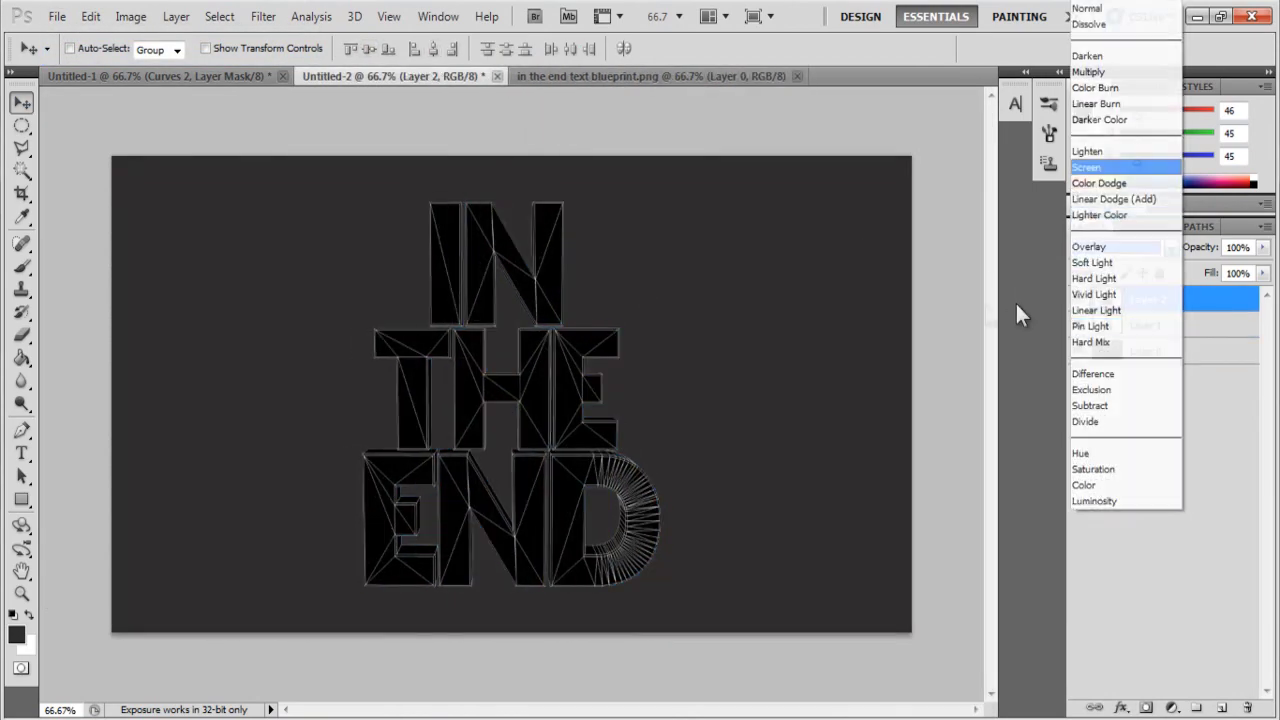
key("Return")
left_click_drag(1262, 247, 1193, 268)
- Add a black Drop Shadow to the blue lettering layer in Normal mode at 100% opacity with 0 px distance
double_click(1148, 325)
left_click(747, 100)
left_click(977, 86)
left_click(1043, 129)
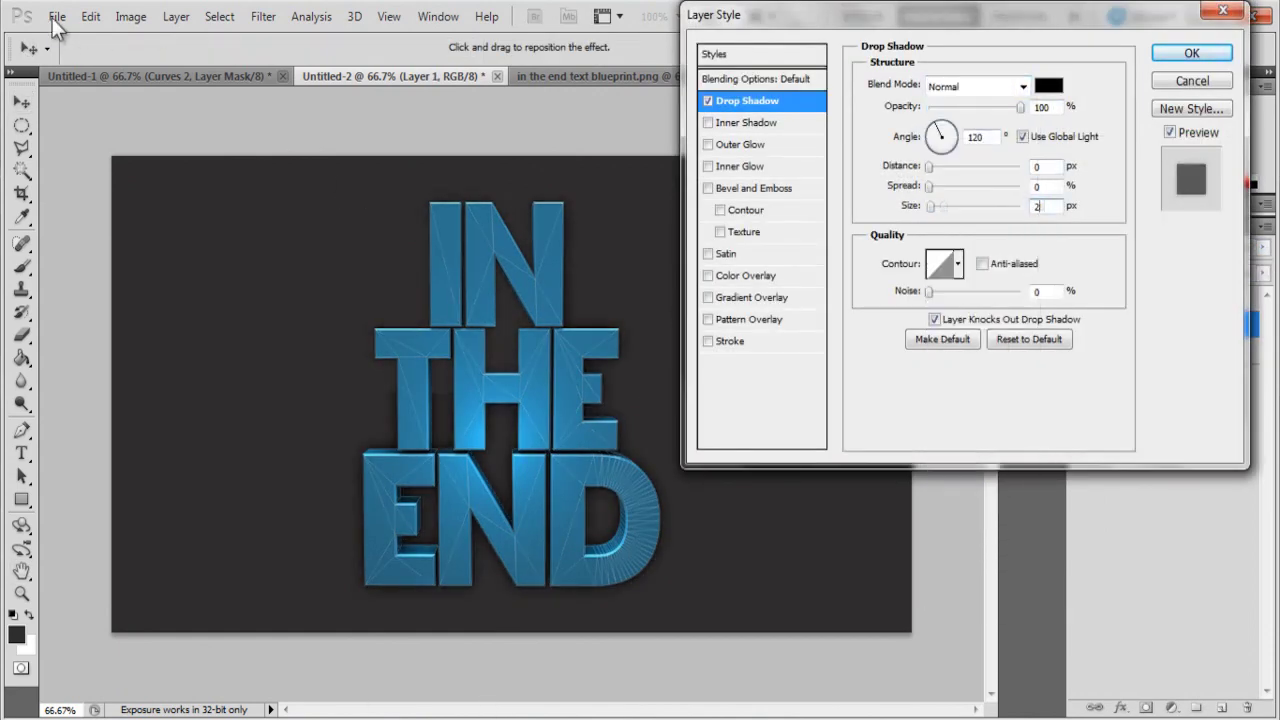
- Add a black-to-white Gradient Overlay in Overlay mode to the lettering and set its drop shadow to 16% spread and 28 px size
left_click(755, 297)
left_click(977, 86)
left_click(960, 362)
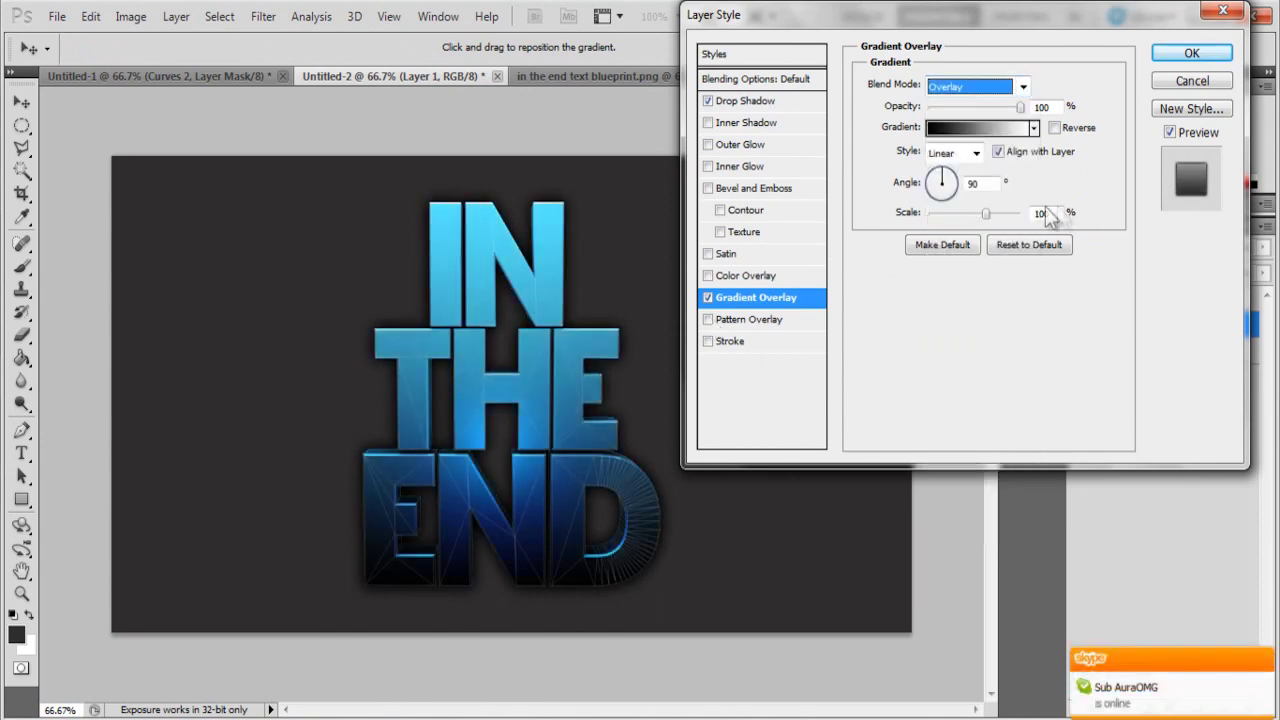
left_click(747, 100)
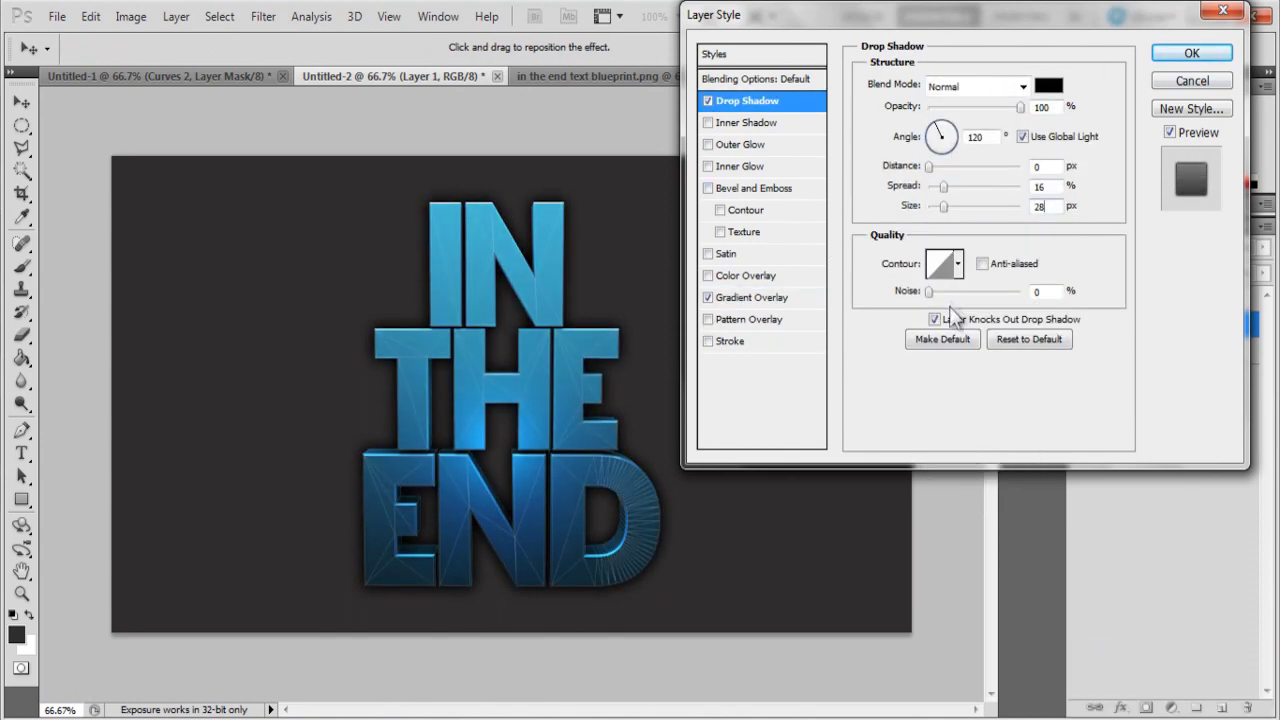
key("Return")
- Place Crack_Texture_by_struckdumb.jpg directly above the blue lettering layer and free-transform it over the text
key("alt+f")
key("o")
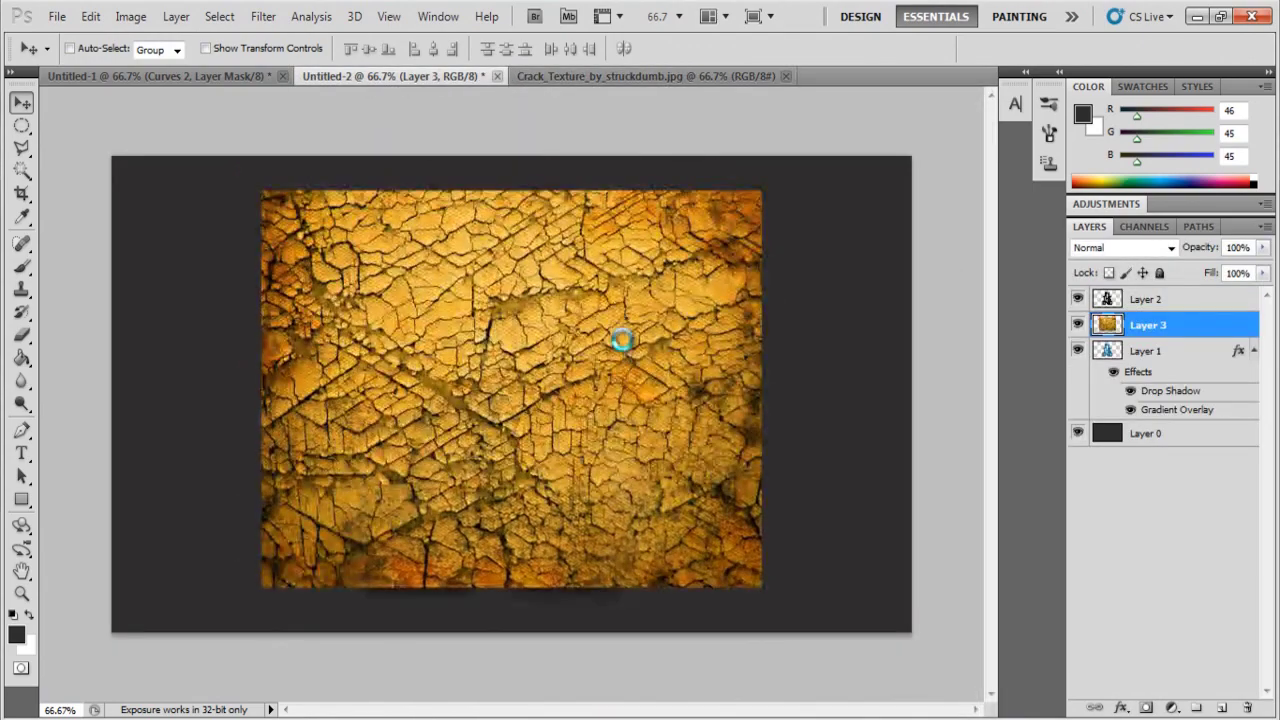
key("ctrl+t")
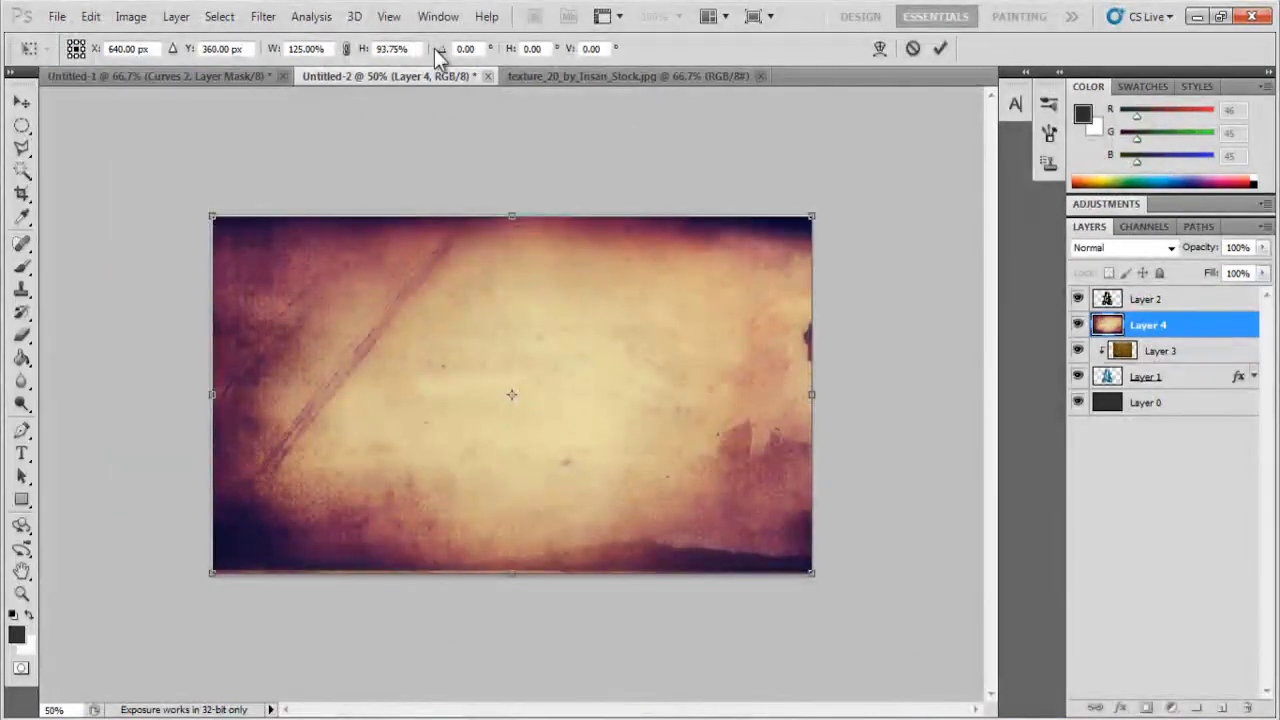
- Fit the texture_20_by_Insan_Stock layer to the canvas at 125% by 93.75% and place it beneath the lettering in Overlay mode
key("Return")
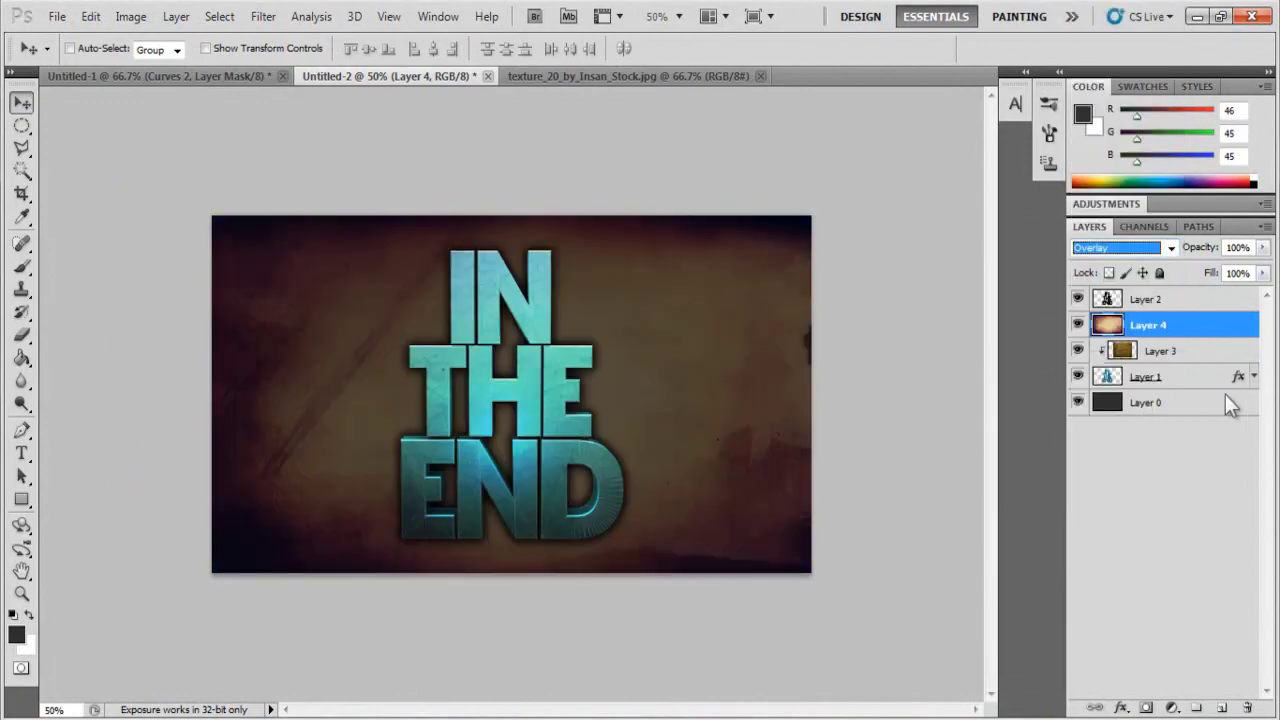
key("ctrl+bracketleft")
key("ctrl+bracketleft")
key("ctrl+plus")
- Open Flare1.png from the Flares folder
key("ctrl+o")
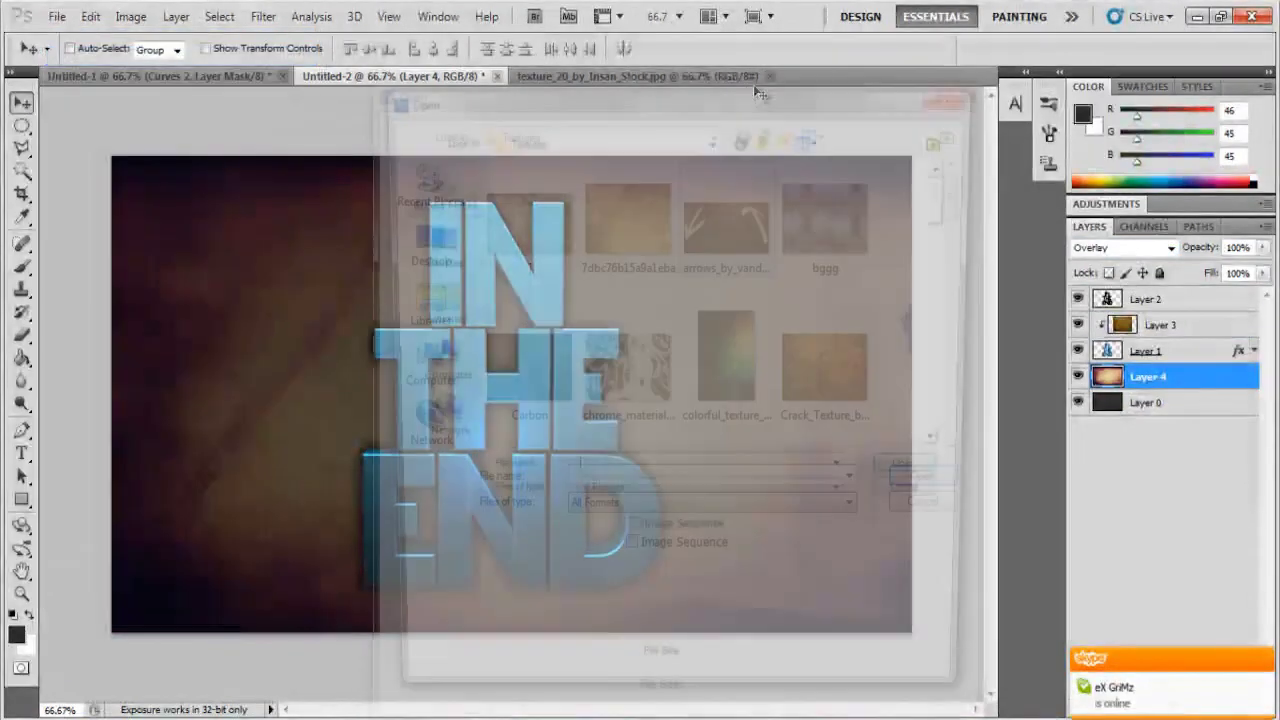
key("Return")
key("BackSpace")
double_click(552, 414)
type("f")
key("Return")
type("flare1")
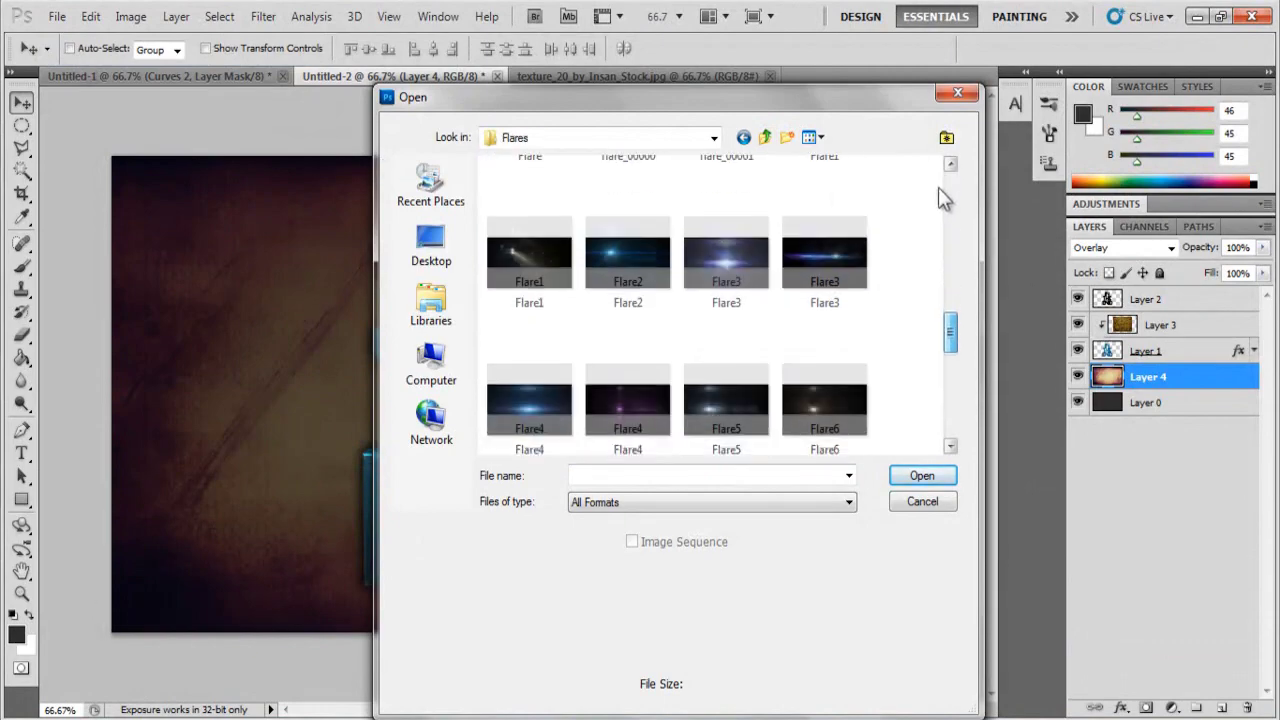
key("Return")
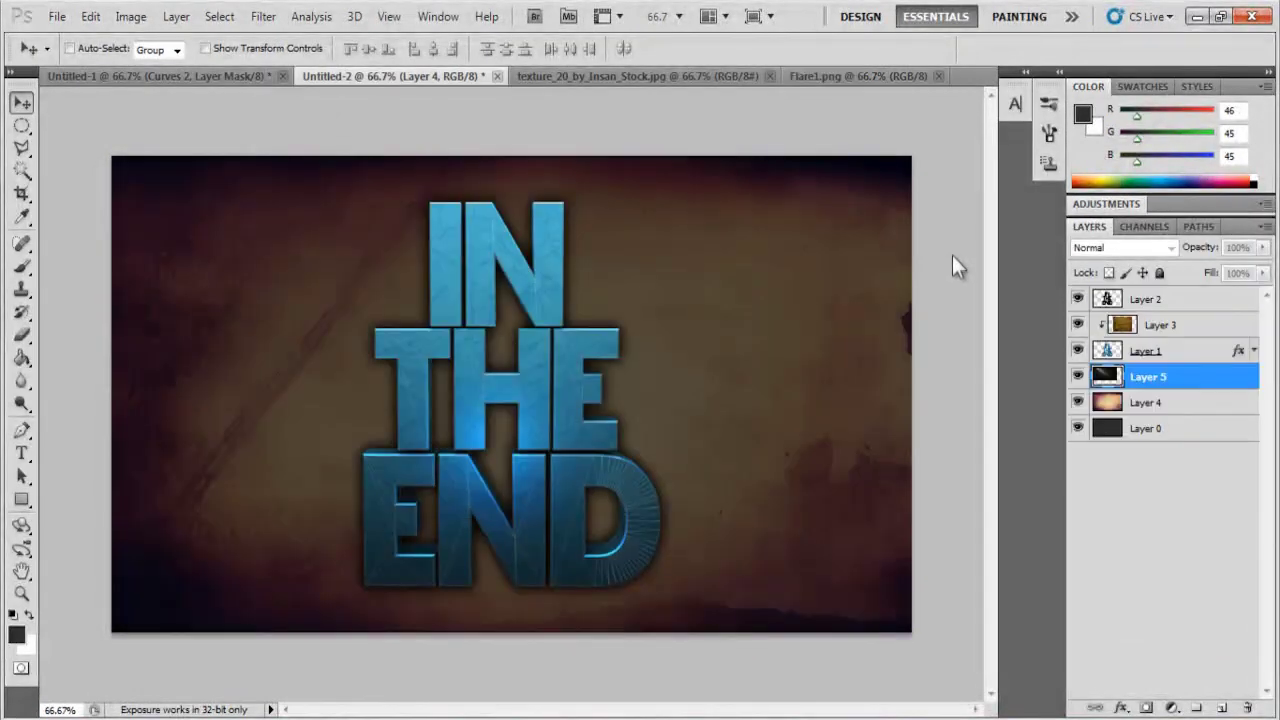
- Place the flare in the upper-left corner of the Untitled-2 artwork and blend it with Screen
key("ctrl+v")
left_click_drag(749, 291, 527, 227)
left_click(1123, 247)
left_click(1120, 166)
- Shape the Curves adjustment into a slight S-curve, raising input 188 to output 204 and lowering the shadows
key("b")
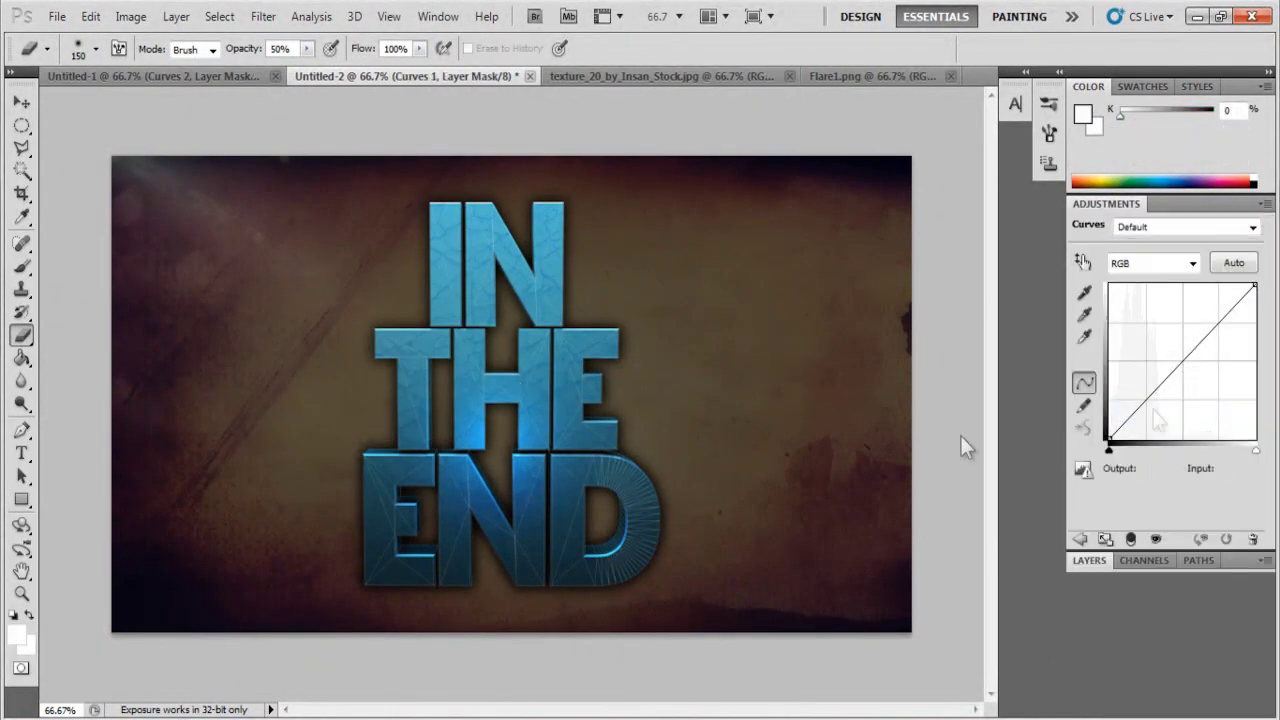
left_click_drag(1216, 326, 1216, 315)
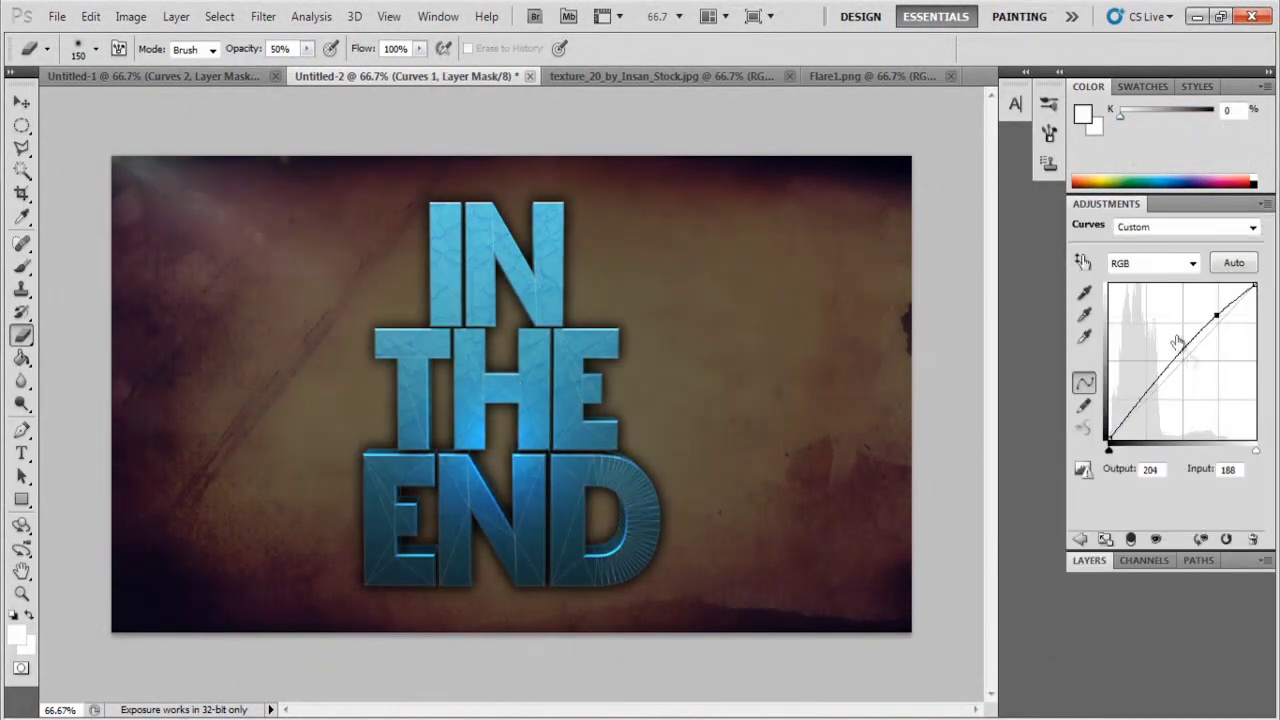
left_click_drag(1145, 401, 1145, 408)
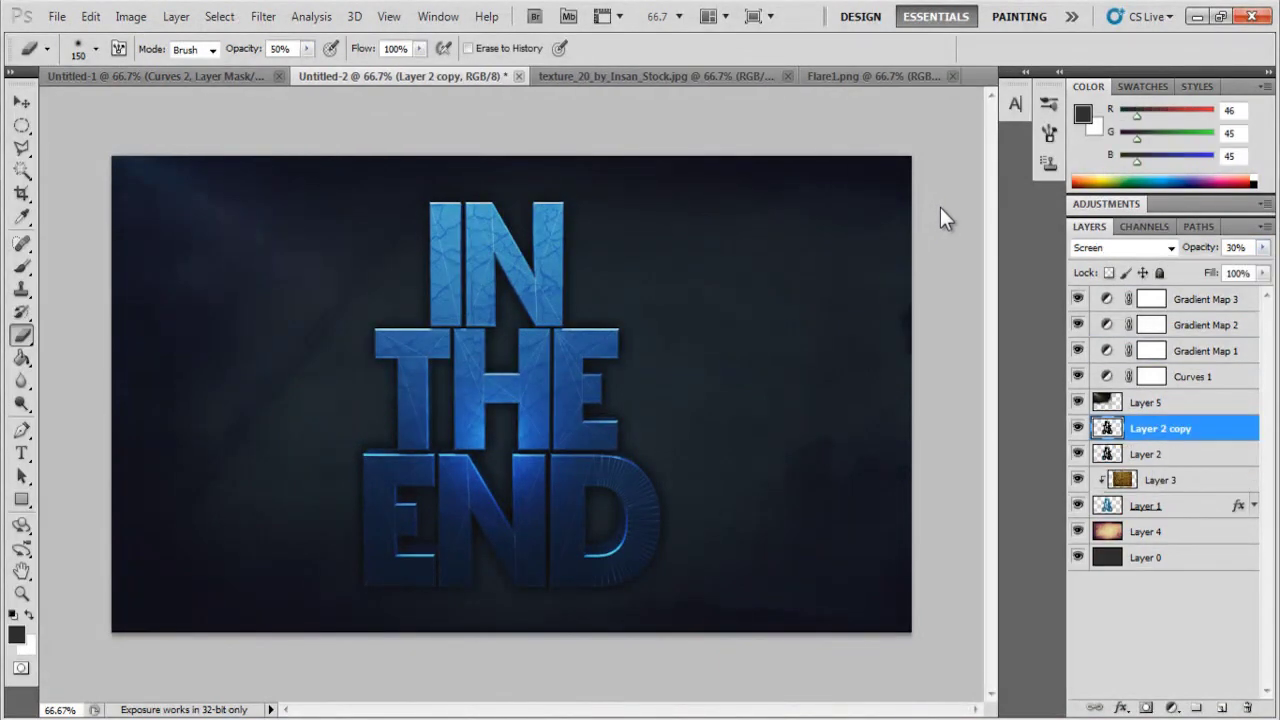
- Move the copied wireframe layer beneath the blue lettering and enlarge it slightly to show around the letters
key("ctrl+bracketleft")
key("ctrl+bracketleft")
key("ctrl+bracketleft")
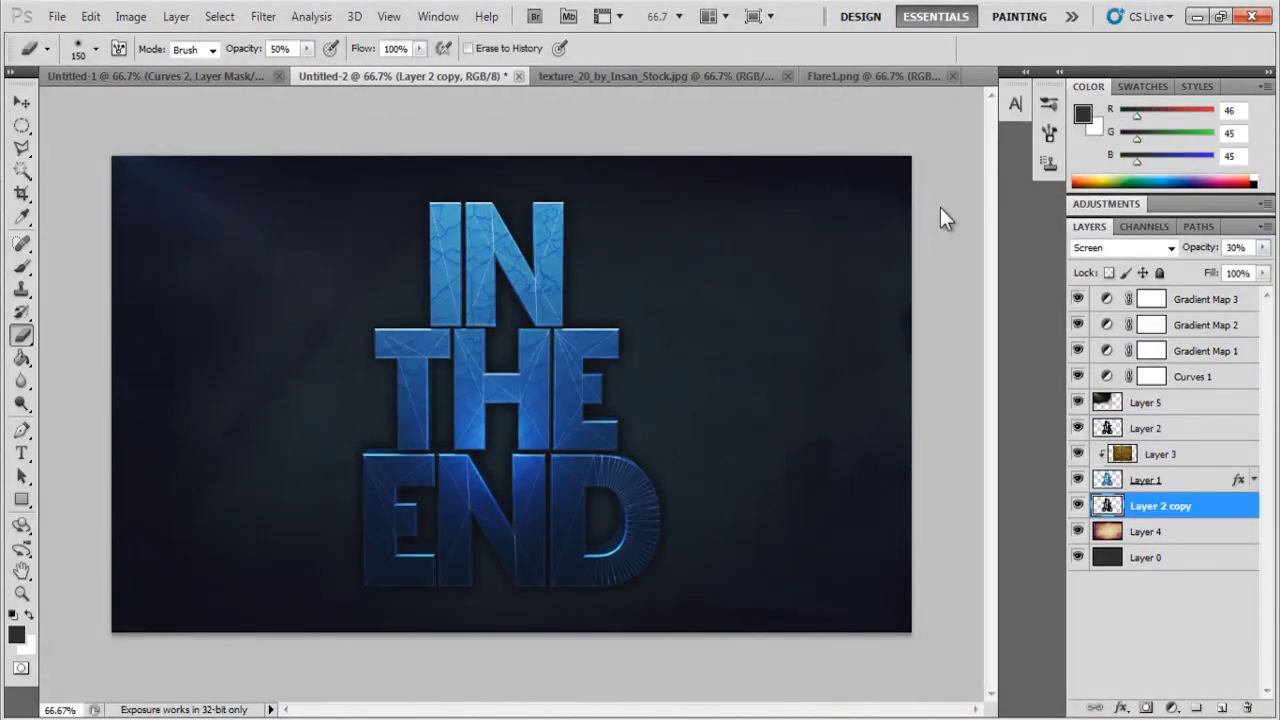
key("ctrl+t")
key("Return")
key("b")
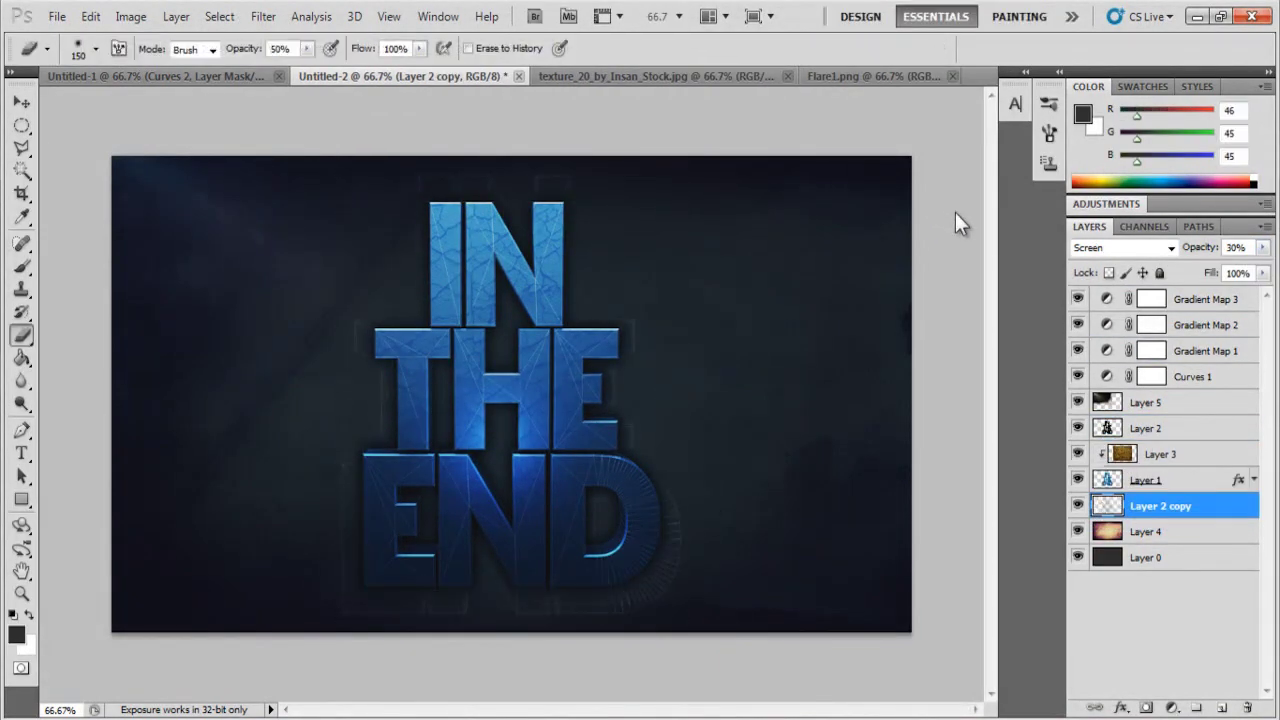
- Place retro_texture_by_fernyday.jpg across the full canvas beneath the copied wireframe layer in Soft Light mode
key("alt+f")
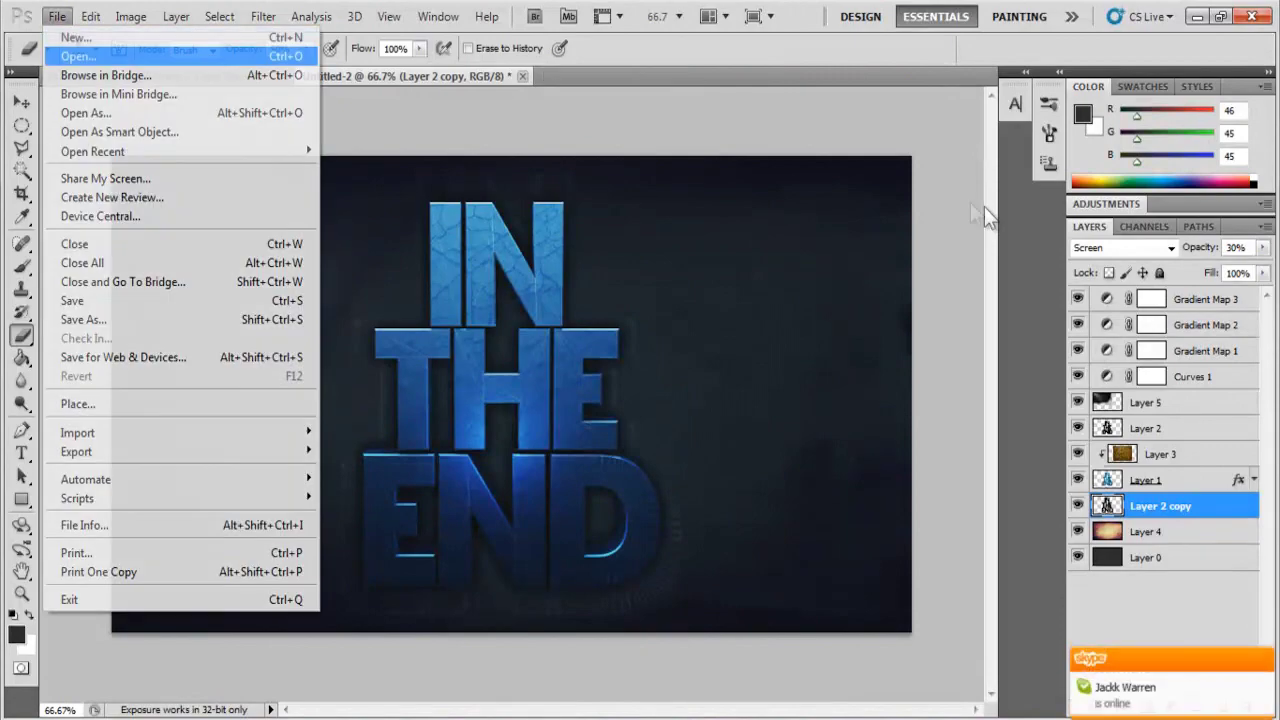
key("o")
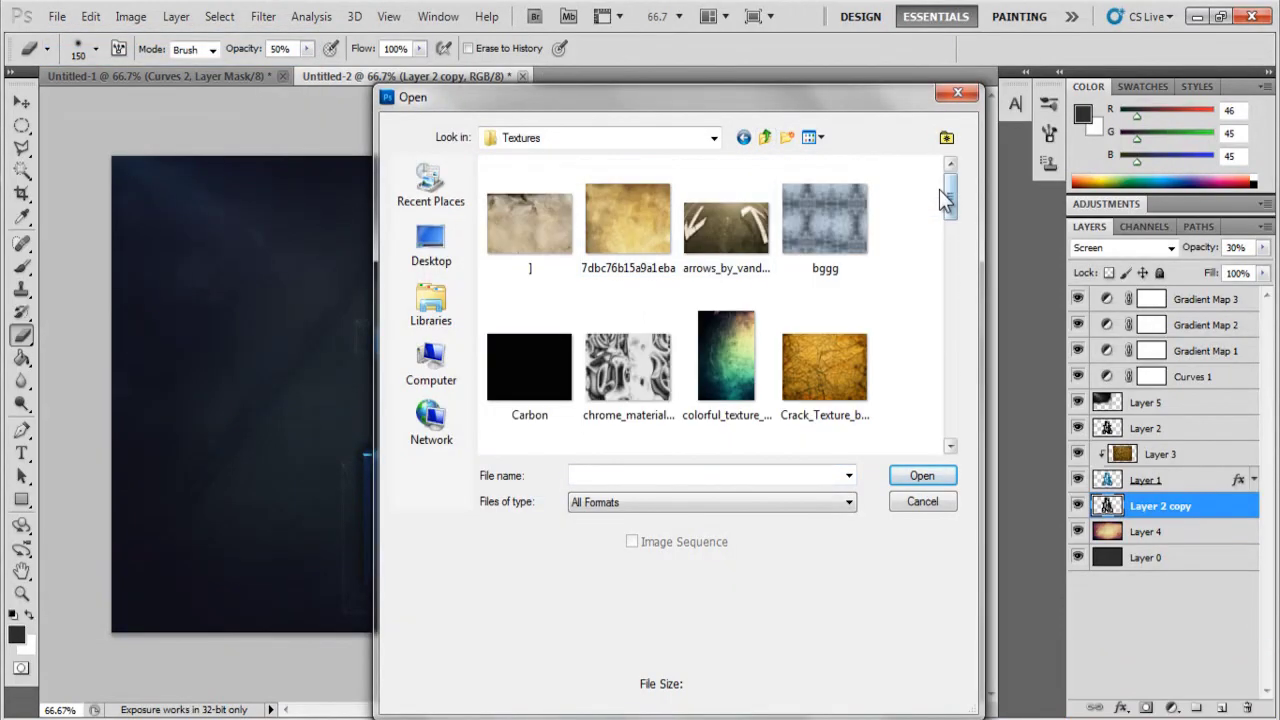
scroll(939, 189, "down", 5)
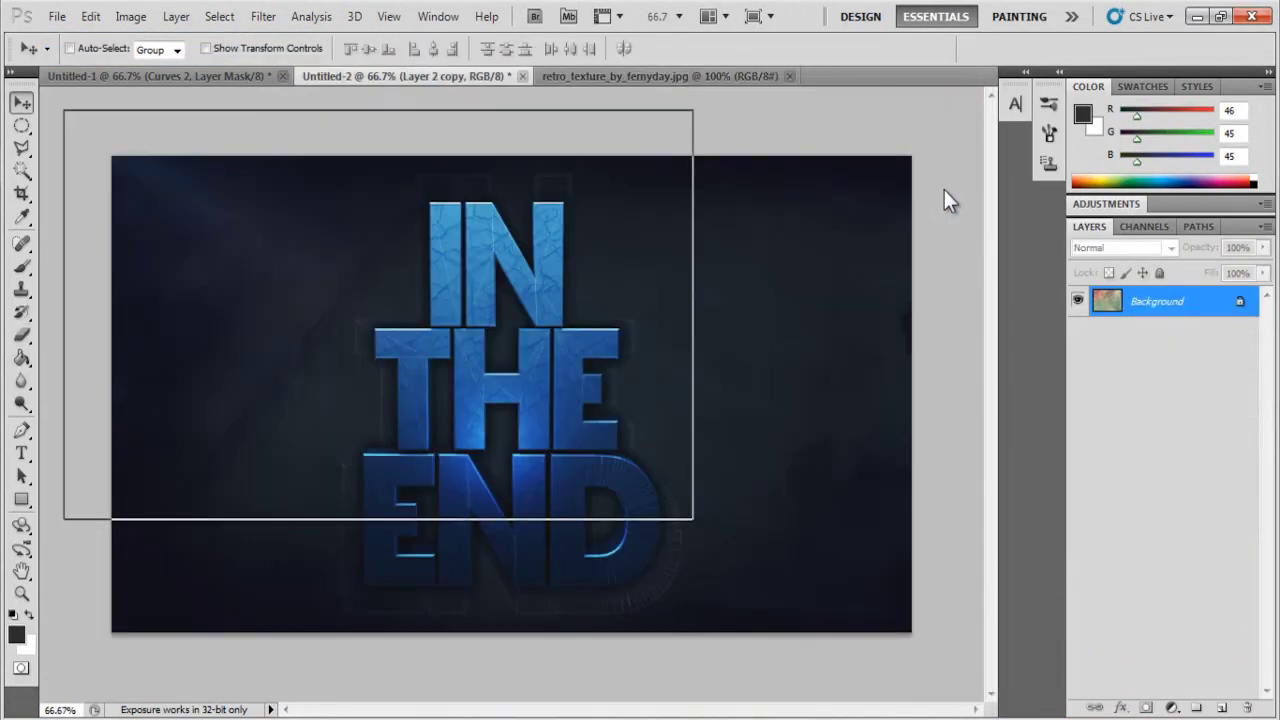
key("ctrl+t")
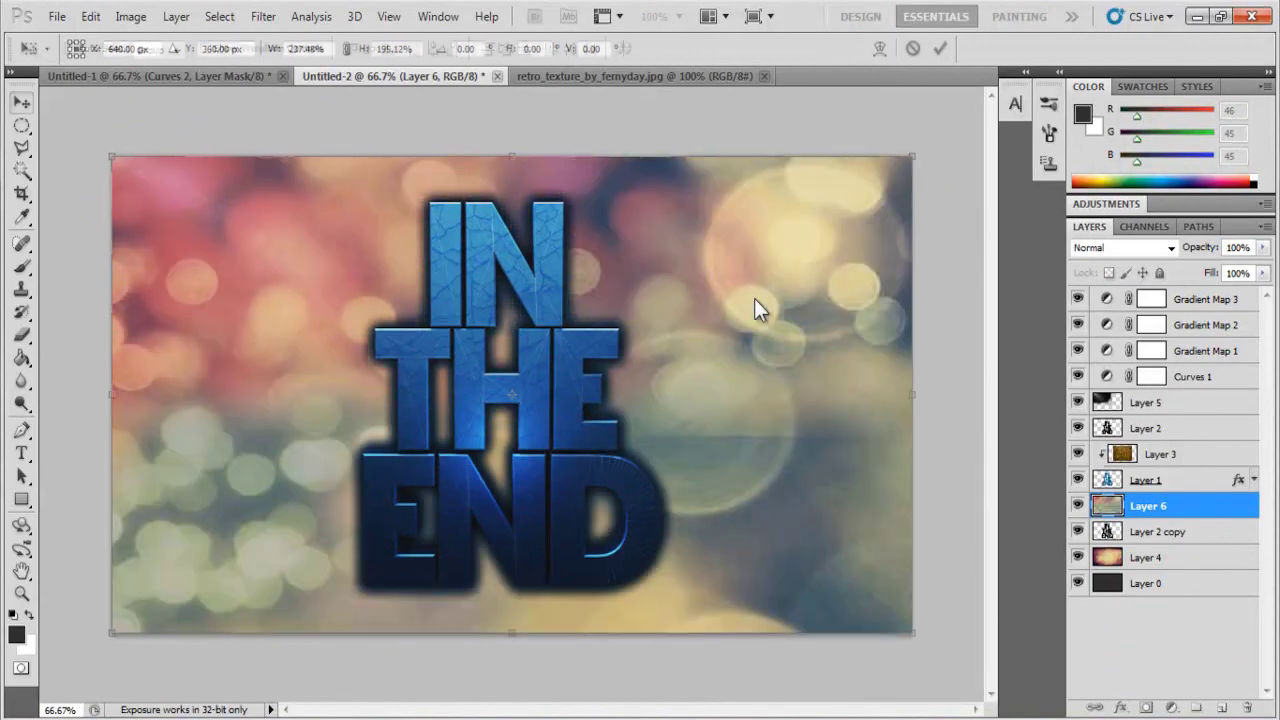
key("Return")
key("ctrl+[")
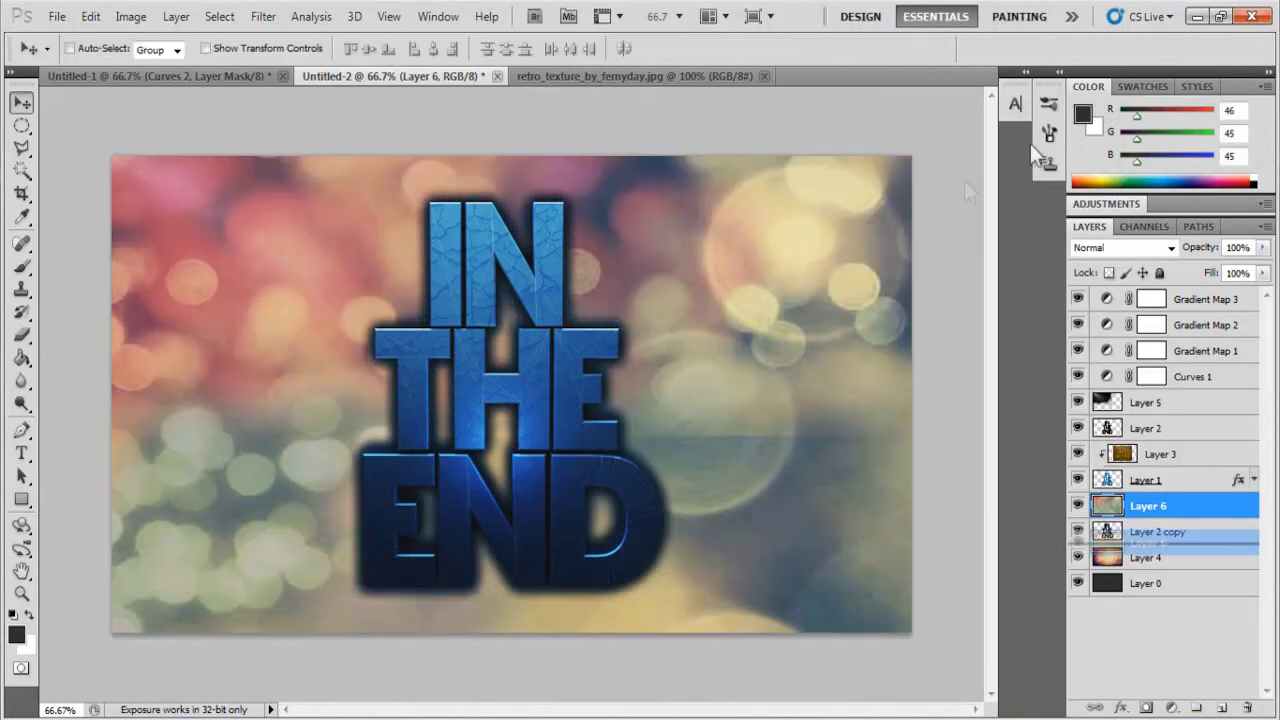
key("shift+alt+f")
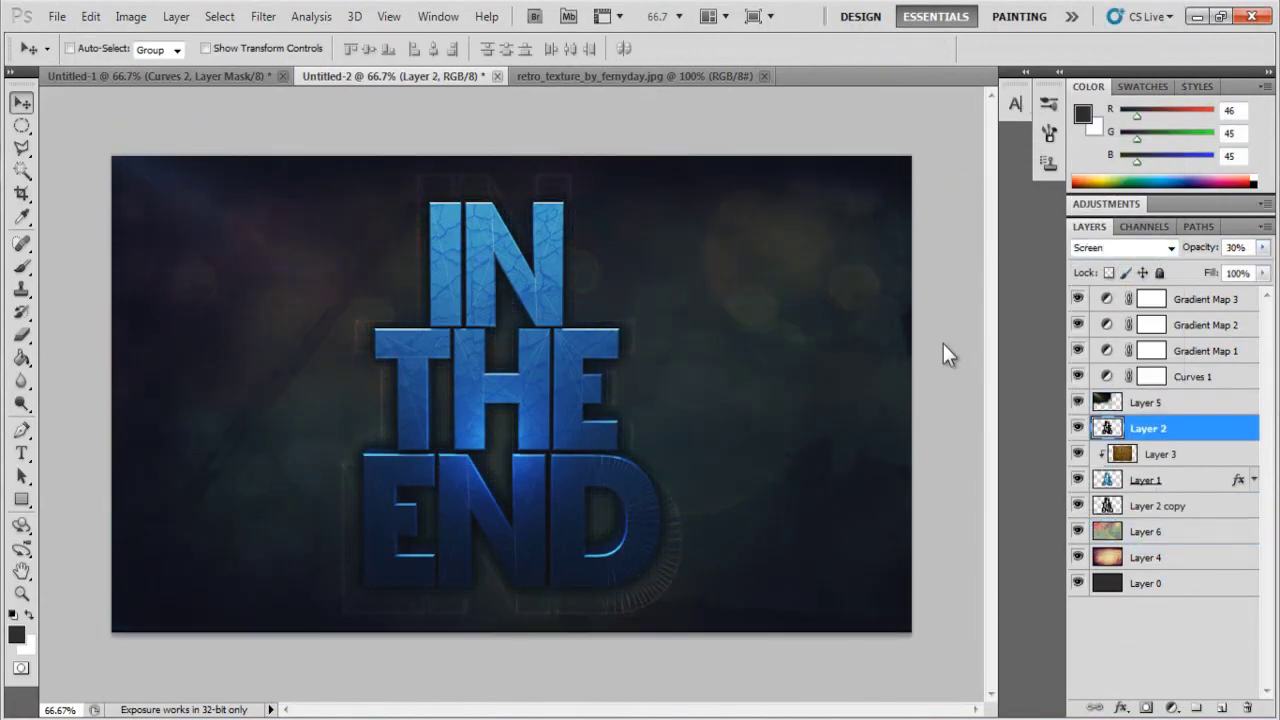
- Paint white clouds around the lettering on a new layer above Layer 2 with a 500 px cloud brush and blend it with Soft Light
key("ctrl+shift+alt+n")
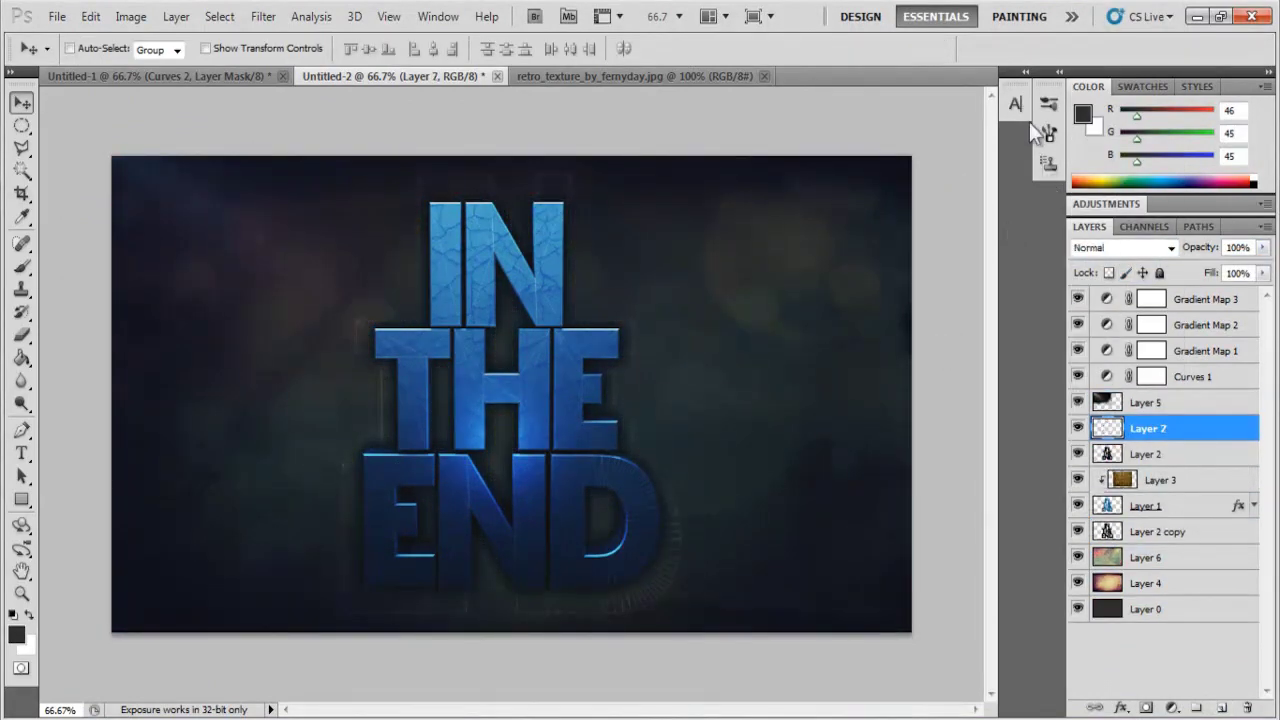
key("b")
right_click(1005, 110)
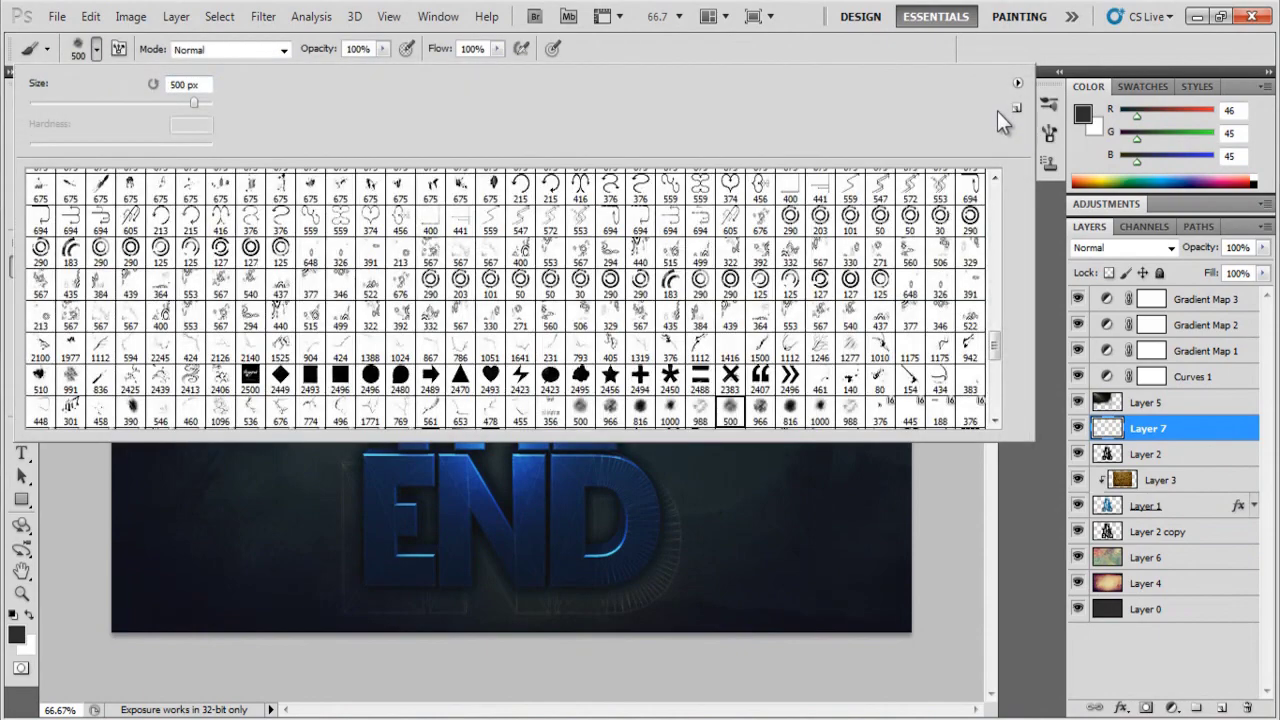
key("Escape")
key("x")
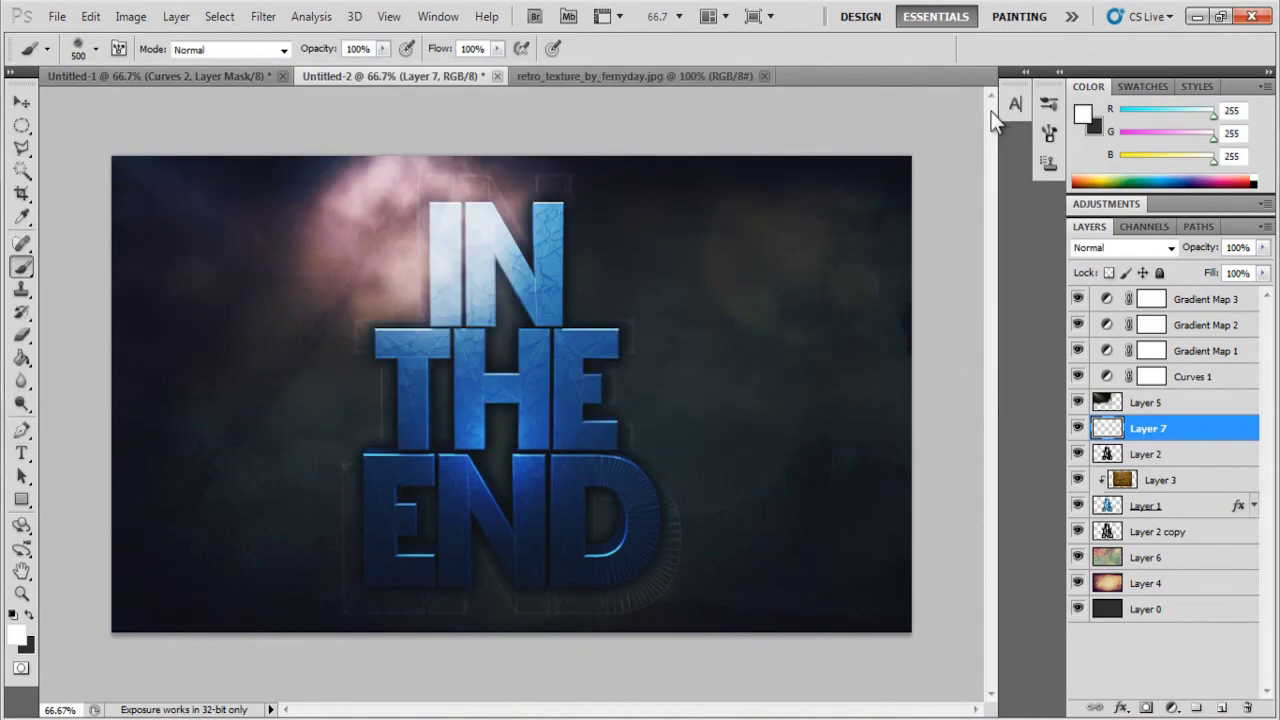
key("shift+alt+f")
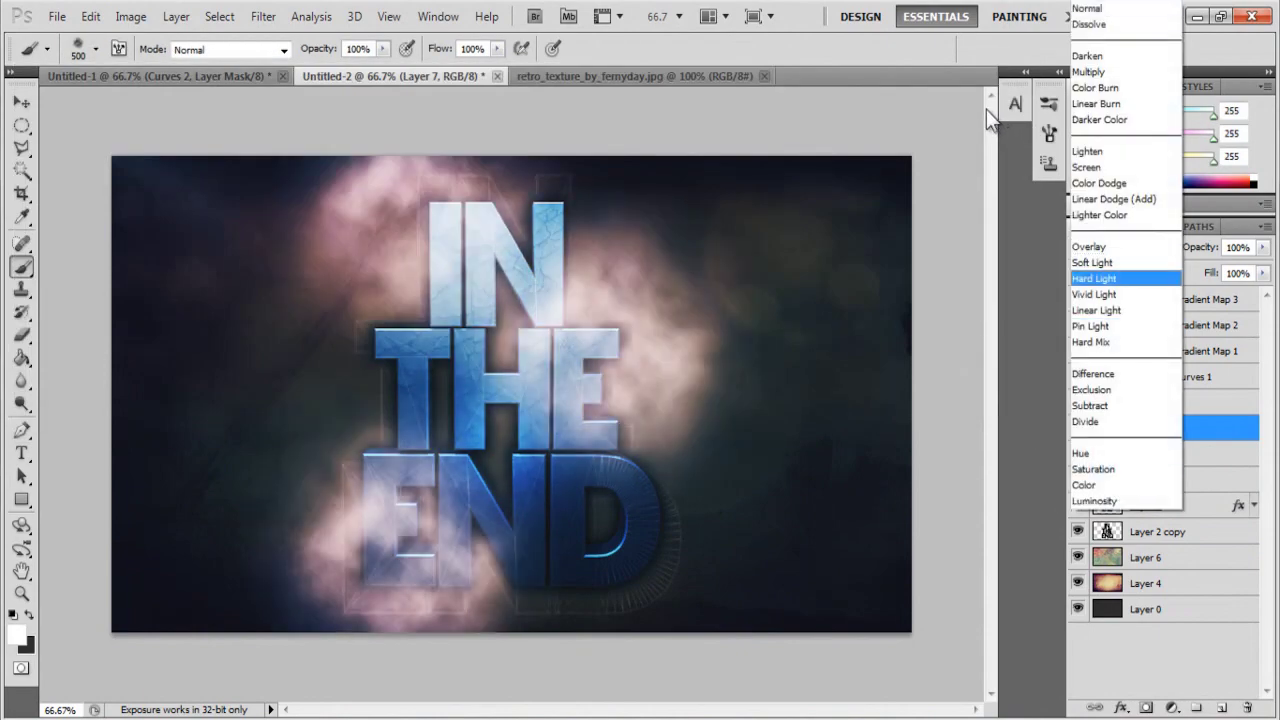
- Paint three white glow spots around the lettering on another new layer with a soft 300 px brush, blended with Soft Light
key("ctrl+shift+alt+n")
key("ctrl+bracketleft")
key("ctrl+bracketleft")
key("ctrl+bracketleft")
key("ctrl+bracketleft")
key("ctrl+bracketleft")
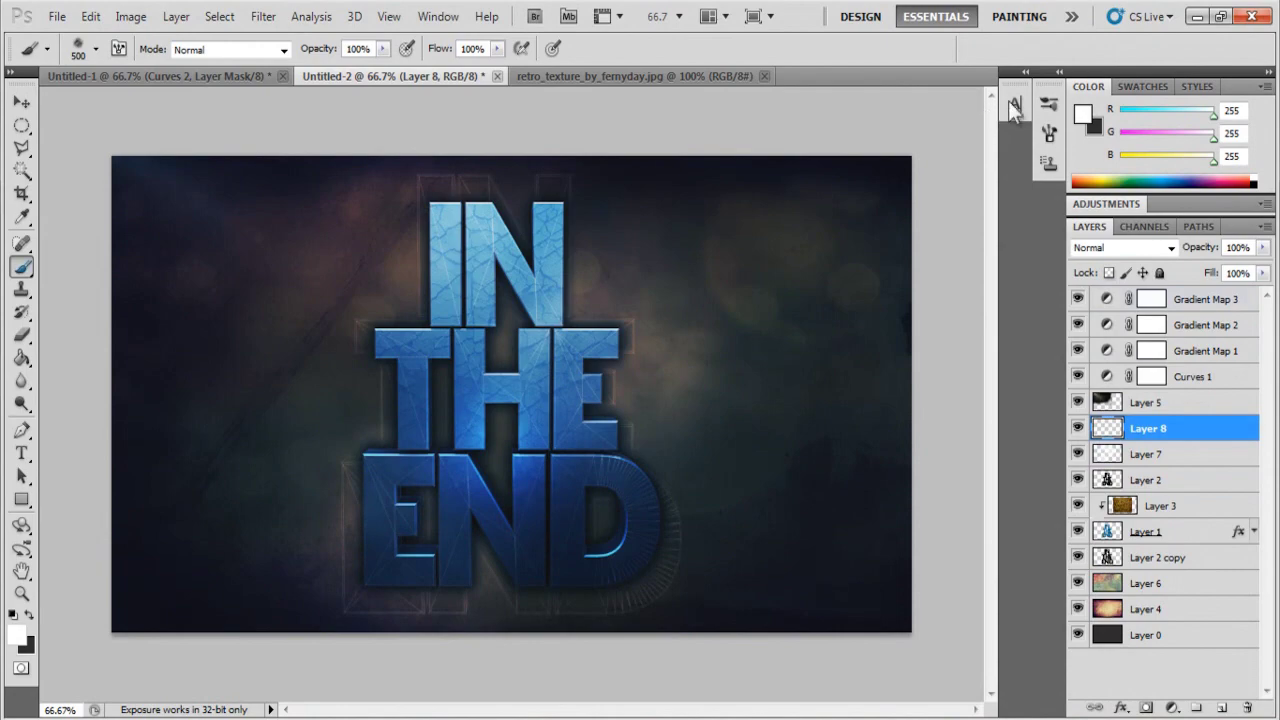
right_click(990, 102)
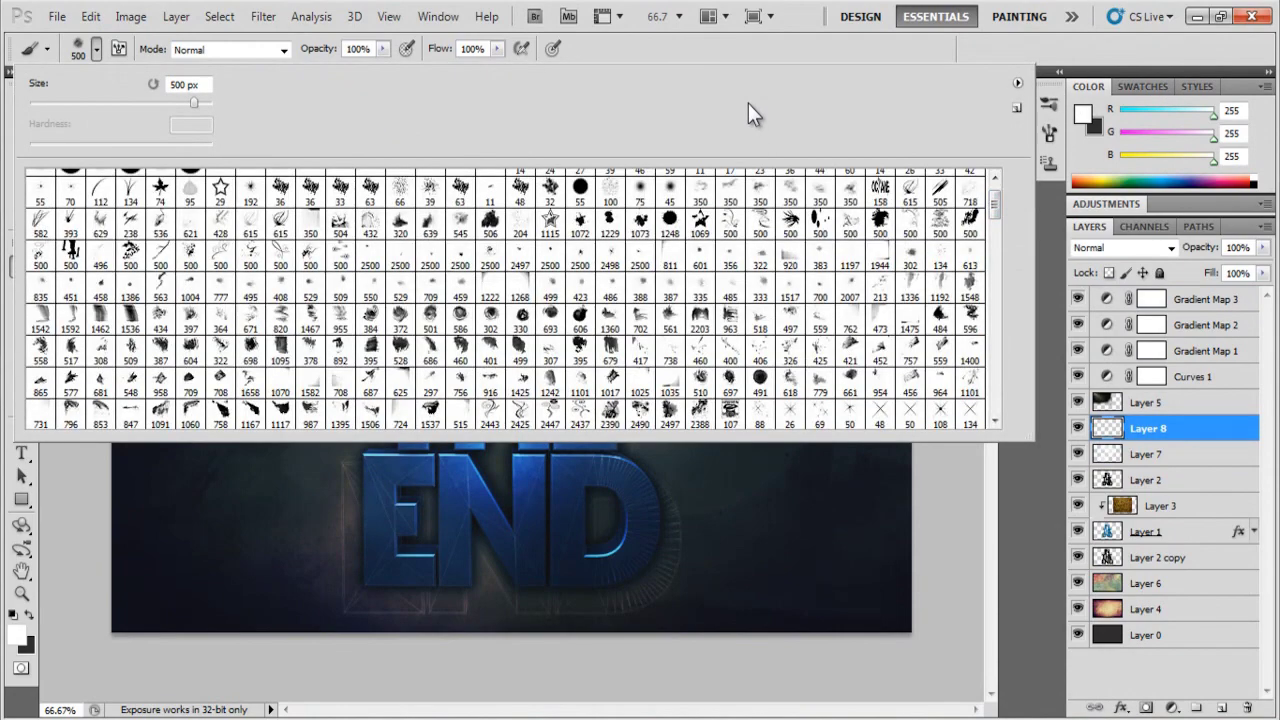
double_click(120, 178)
left_click(569, 239)
left_click(399, 437)
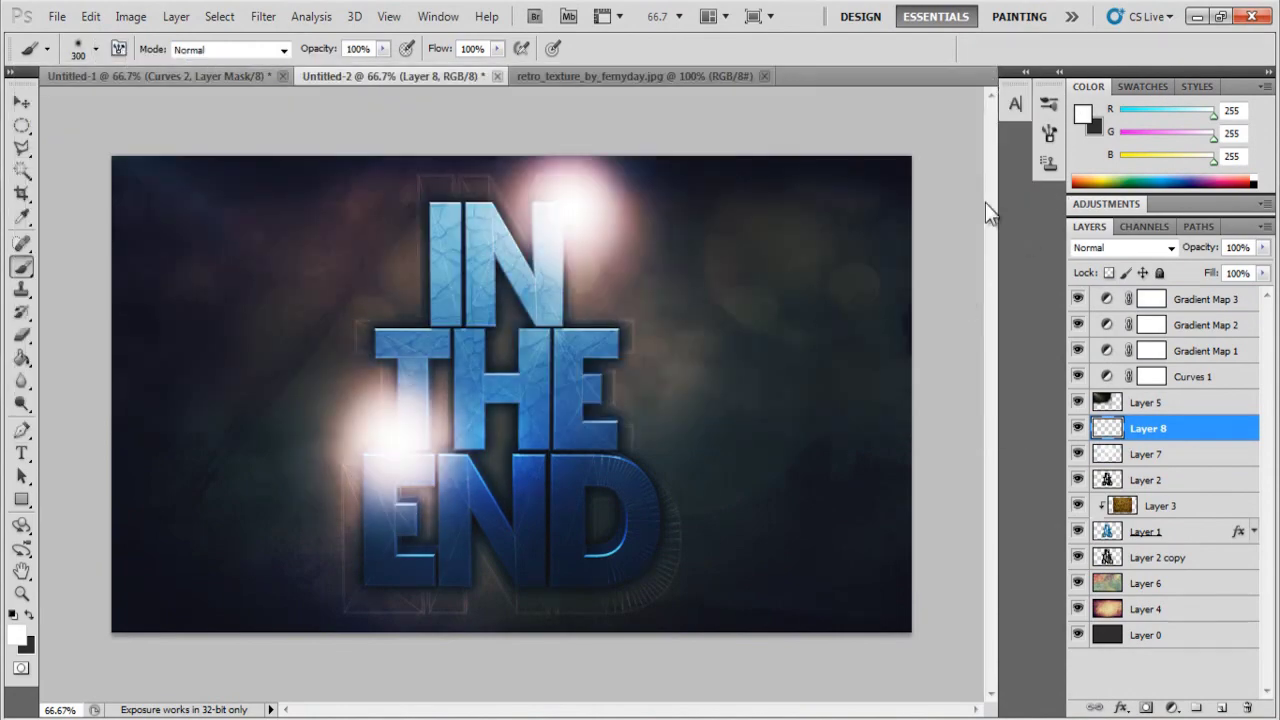
left_click(631, 599)
key("shift+alt+f")
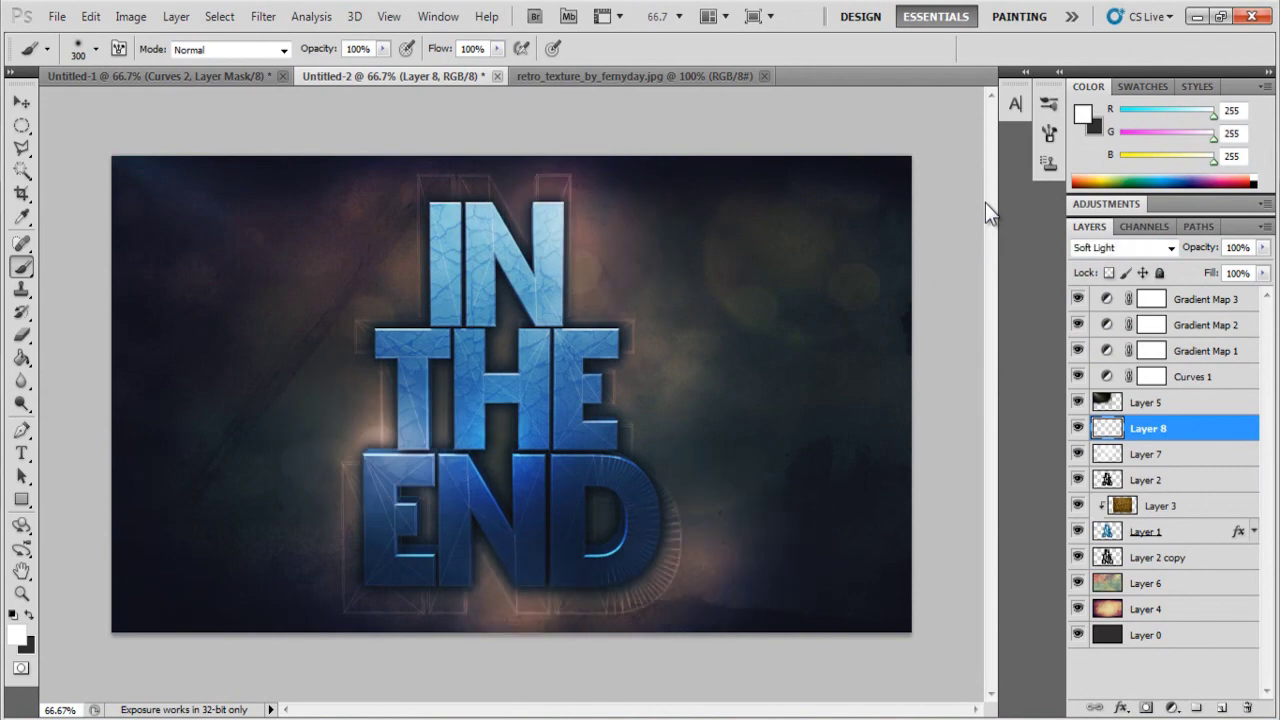
- Add a Curves and a Photo Filter adjustment layer at the top of the layer stack
key("alt+period")
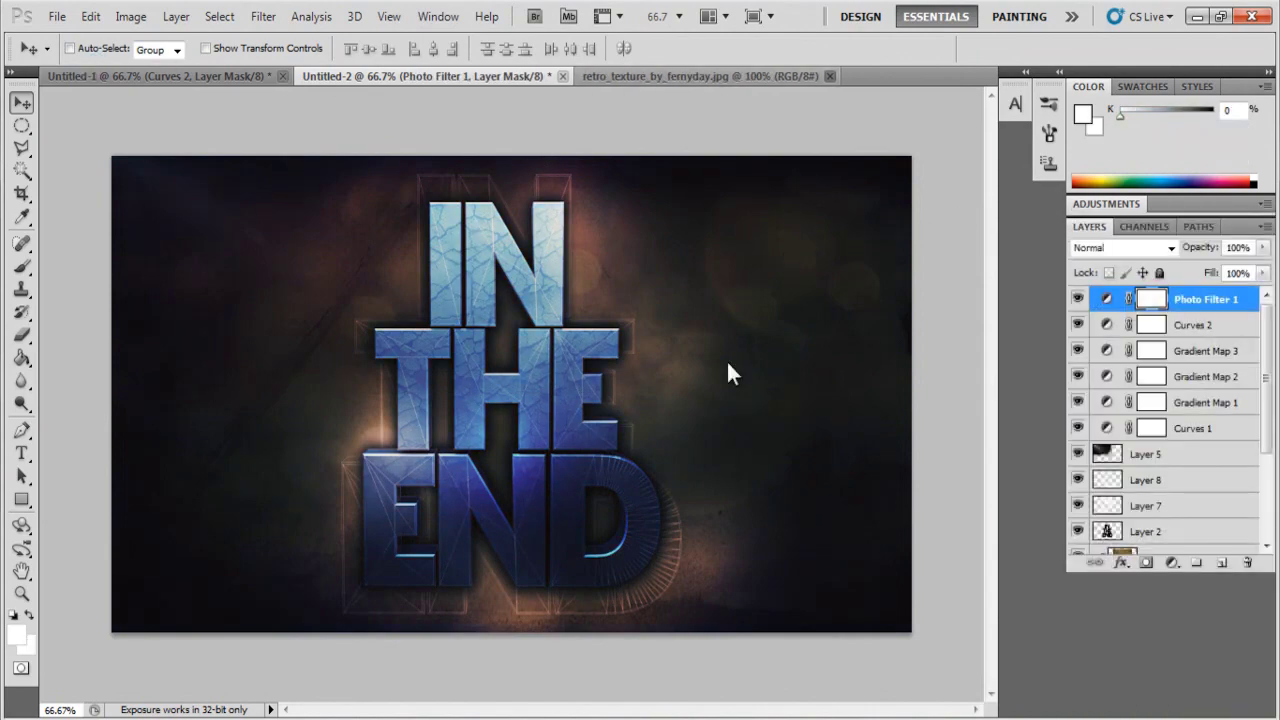
- Place Textures (54).jpg on top of the artwork, rotated to landscape and scaled to cover the whole canvas
key("ctrl+o")
scroll(714, 360, "down", 5)
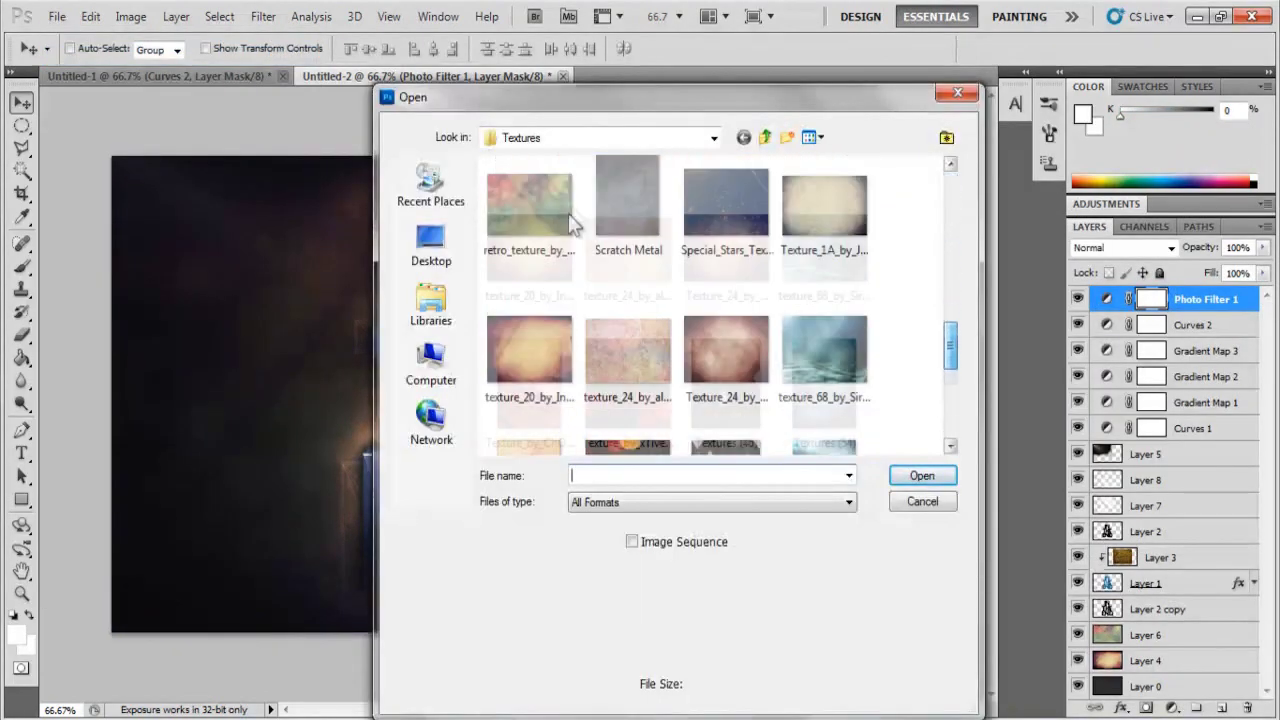
key("Return")
key("ctrl+a")
key("ctrl+c")
key("ctrl+Tab")
key("ctrl+v")
key("ctrl+minus")
key("ctrl+minus")
key("ctrl+minus")
key("ctrl+minus")
key("ctrl+minus")
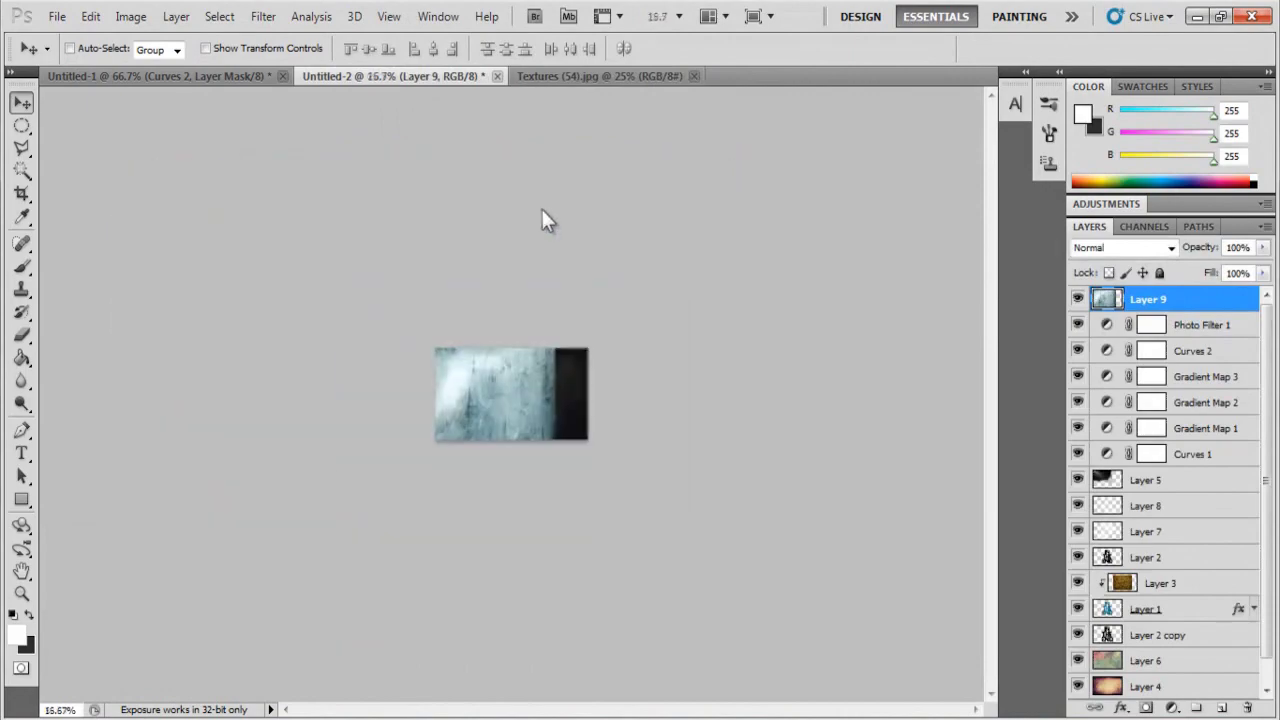
key("ctrl+t")
key("Return")
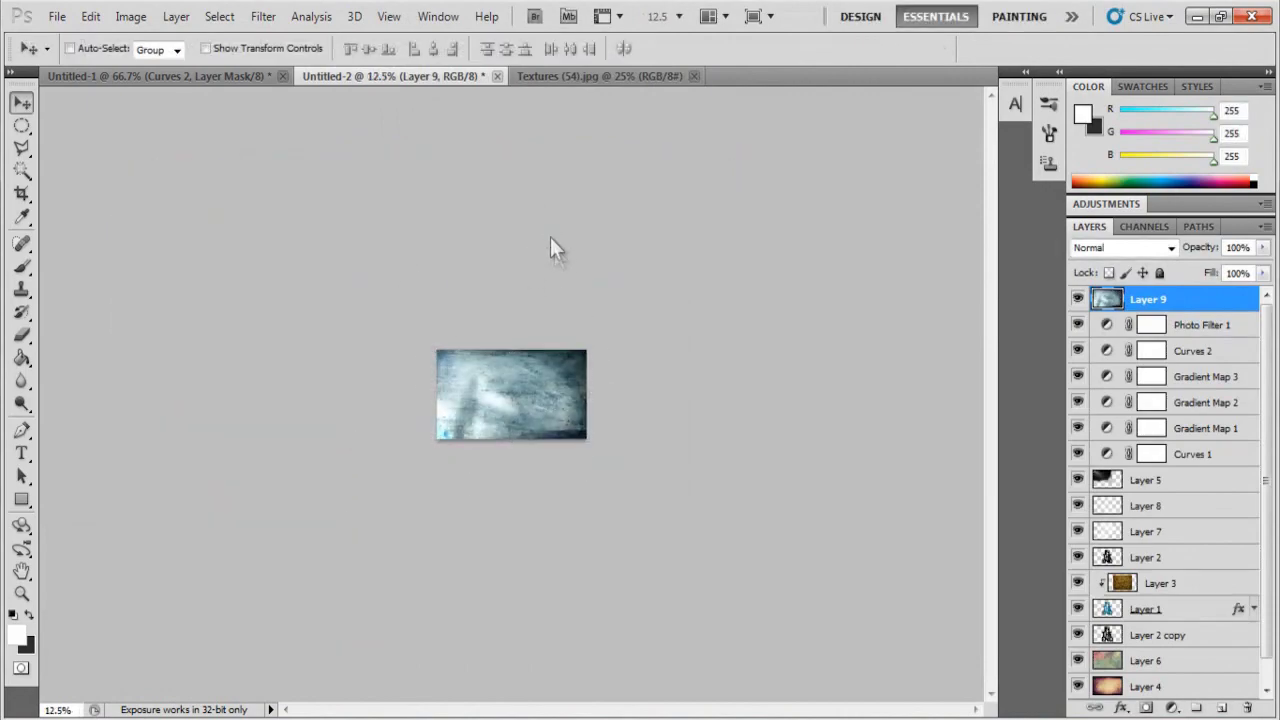
- Move the pasted texture beneath Layer 5, clip it to Layer 8 and blend it with Overlay
key("ctrl+plus")
key("ctrl+bracketleft")
key("ctrl+bracketleft")
key("ctrl+bracketleft")
key("ctrl+bracketleft")
key("ctrl+bracketleft")
key("ctrl+bracketleft")
key("ctrl+bracketleft")
key("ctrl+alt+g")
key("ctrl+plus")
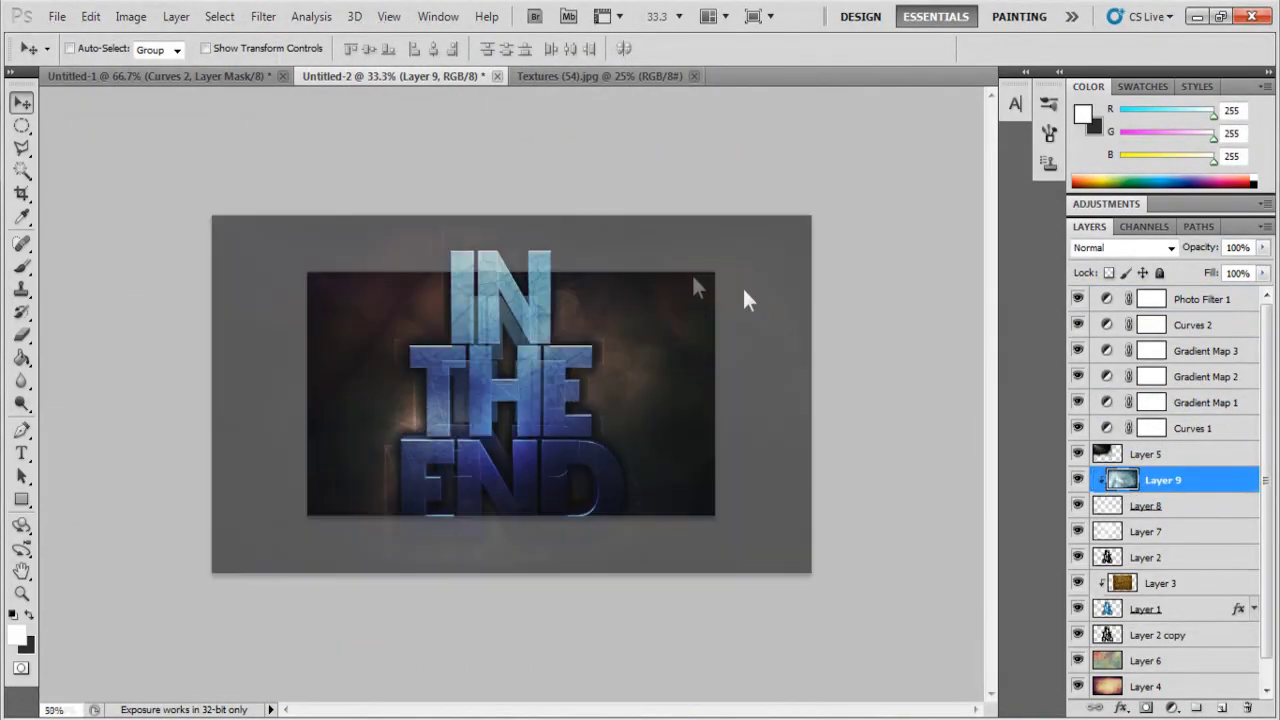
key("ctrl+plus")
key("shift+alt+o")
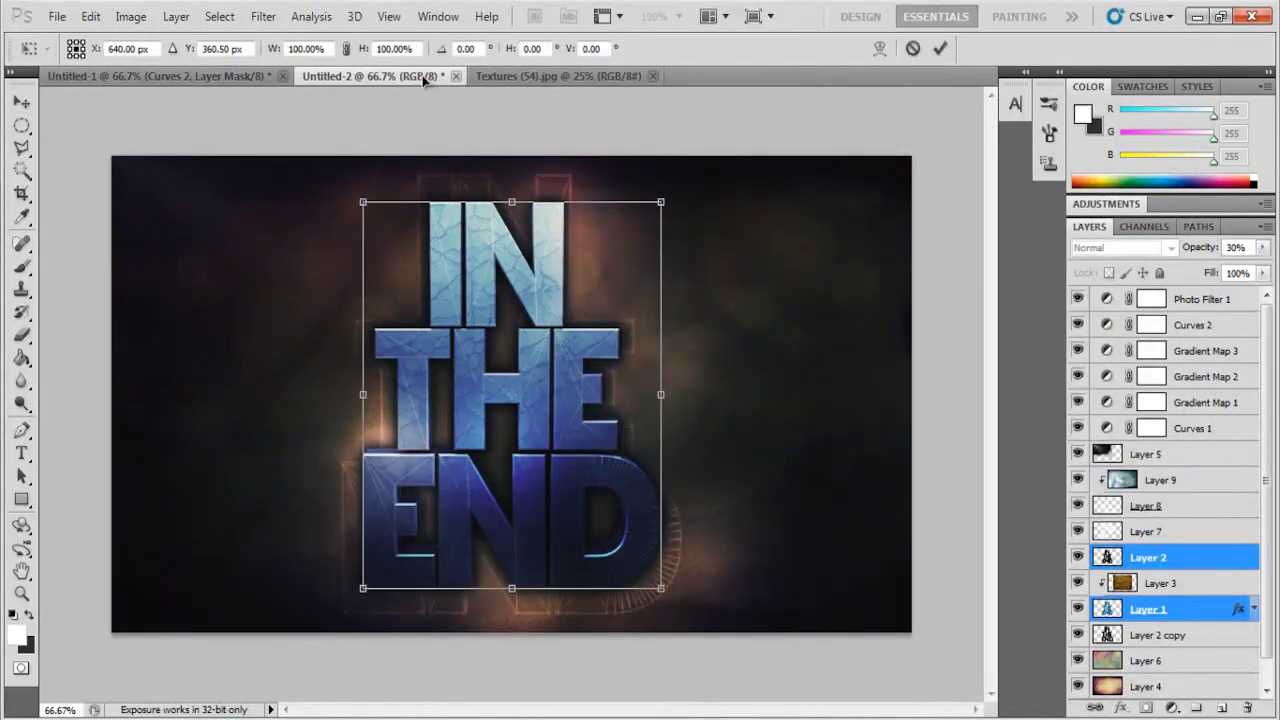
- Enlarge the lettering on Layer 1 and its wireframe on Layer 2 together slightly about their centre
key("Return")
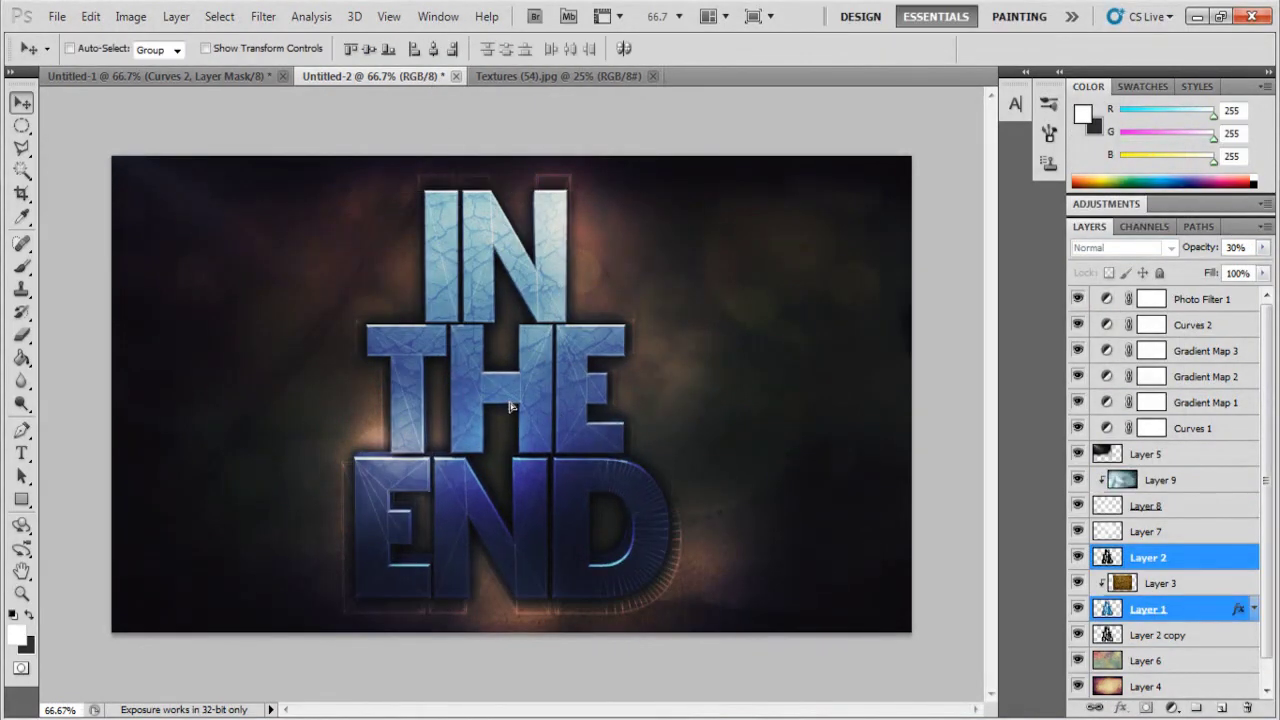
- Tone down the brown texture on Layer 3 with Hue/Saturation and set Layer 8's opacity to 78%
key("alt+bracketleft")
key("ctrl+u")
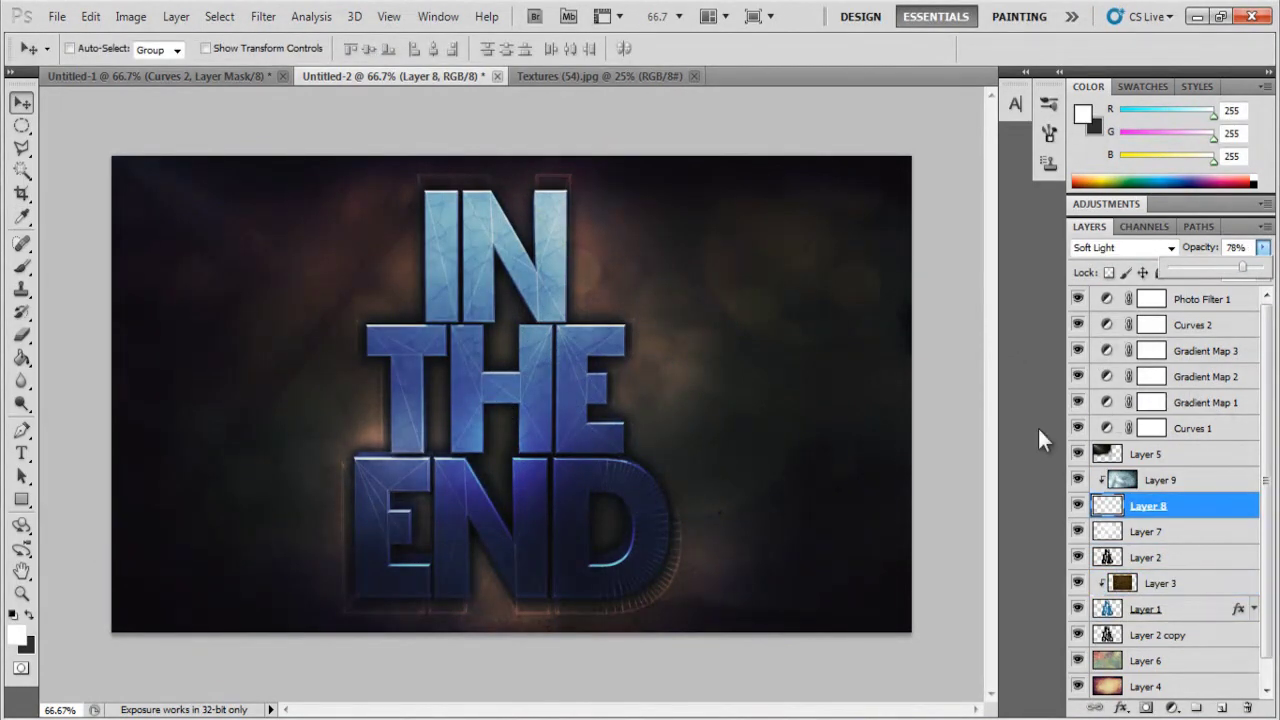
- Add a white horizontal stripe spanning the canvas behind the word IN, above Layer 2 copy, and duplicate it twice
key("t")
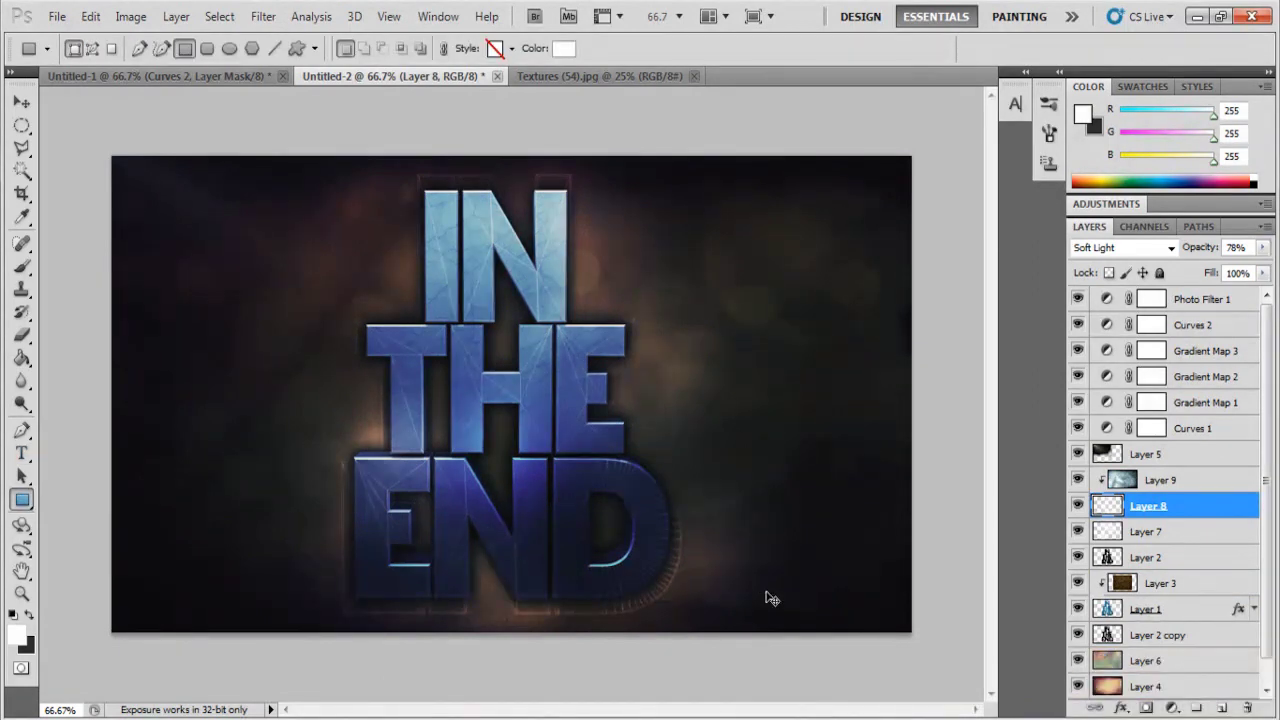
key("alt+bracketleft")
key("alt+bracketleft")
key("alt+bracketleft")
key("alt+bracketleft")
key("alt+bracketleft")
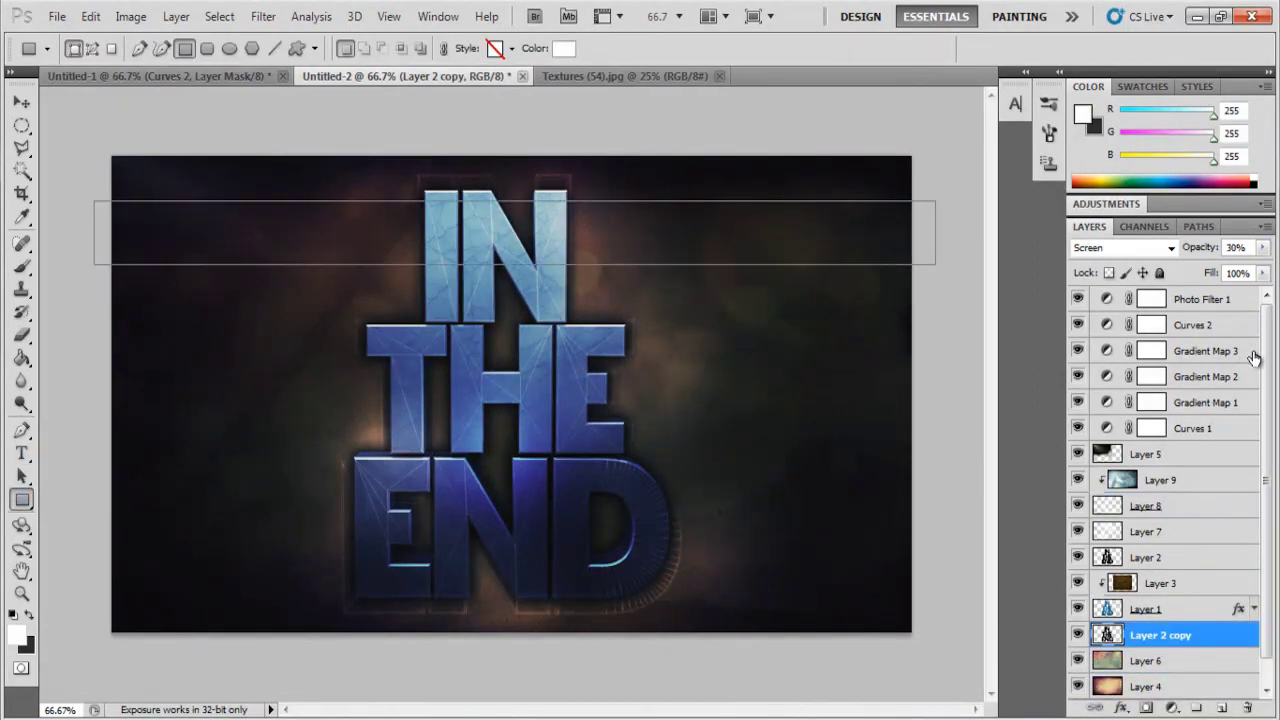
key("v")
key("Down")
key("Down")
key("Down")
key("Down")
key("Down")
key("Down")
key("Down")
key("Down")
key("Down")
key("Down")
key("Down")
key("Down")
key("Down")
key("Down")
key("Down")
key("Down")
key("Down")
key("Down")
key("Down")
key("Down")
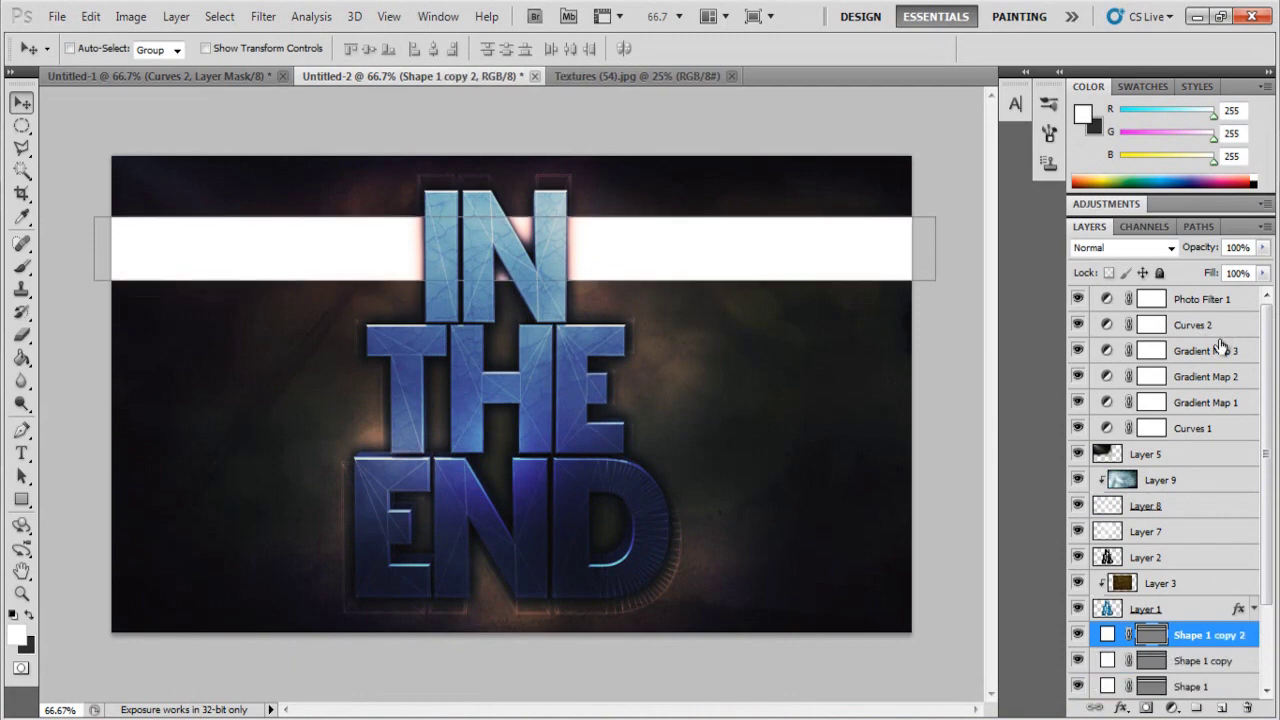
- Move the two stripe copies down behind THE and END to form three parallel horizontal stripes
key("shift+Down")
key("shift+Down")
key("shift+Down")
key("shift+Down")
key("shift+Down")
key("shift+Down")
key("shift+Down")
key("shift+Down")
key("shift+Down")
key("shift+Down")
key("shift+Down")
key("shift+Down")
key("shift+Down")
key("shift+Down")
key("shift+Down")
key("shift+Down")
key("shift+Down")
key("shift+Down")
key("shift+Down")
key("shift+Down")
key("alt+bracketleft")
key("shift+Down")
key("shift+Down")
key("shift+Down")
key("shift+Down")
key("shift+Down")
key("shift+Down")
key("shift+Down")
key("shift+Down")
key("shift+Down")
key("shift+Down")
key("shift+Down")
key("shift+Down")
key("shift+Down")
key("shift+Down")
key("shift+Down")
key("shift+Down")
key("shift+Down")
key("shift+Down")
key("shift+Down")
key("shift+Down")
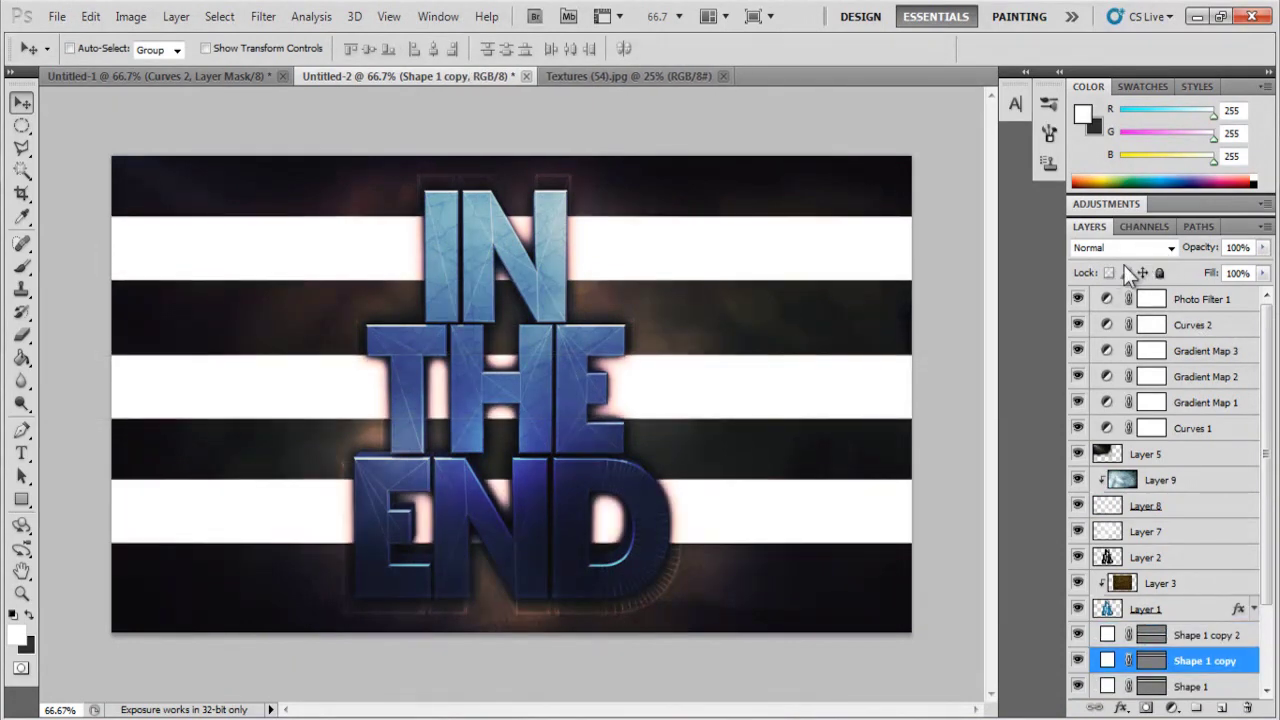
- Raise Shape 1 above its copies and give it a black Normal drop shadow at 100% opacity with 0 px distance and 0% spread
key("alt+bracketleft")
key("alt+bracketleft")
key("ctrl+bracketright")
key("ctrl+bracketright")
key("alt+l")
key("y")
key("d")
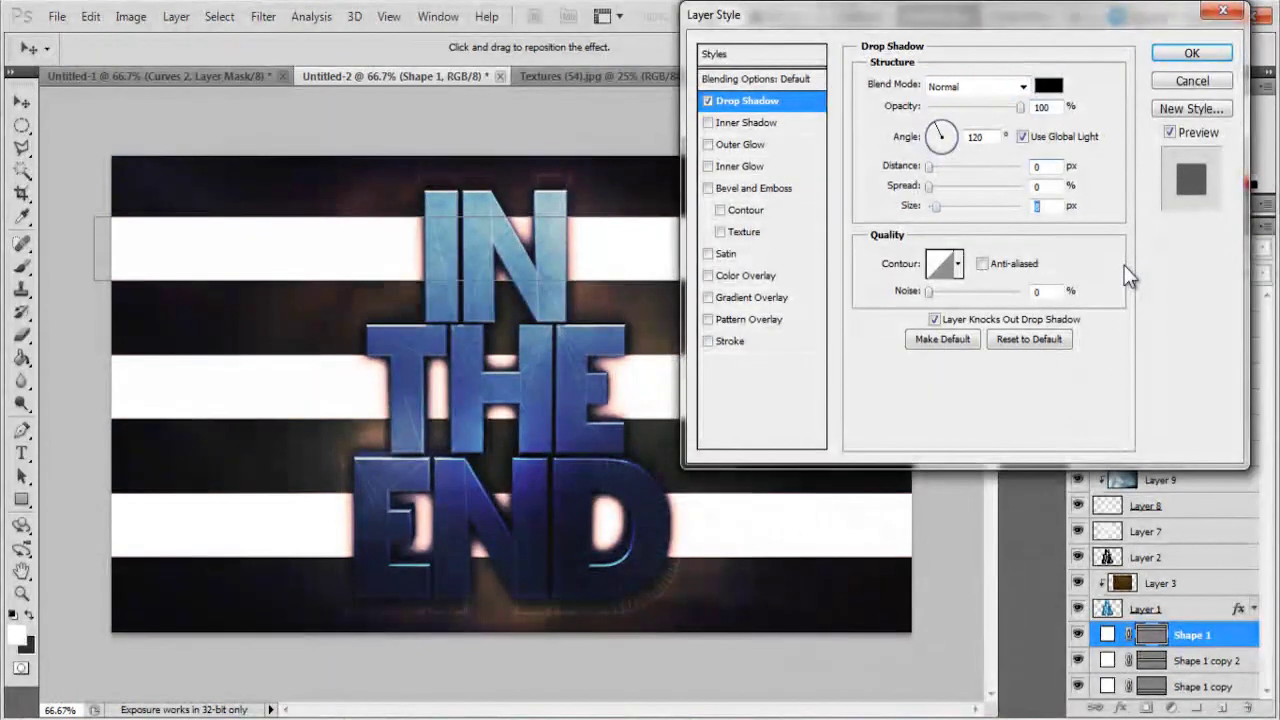
key("Return")
- Apply Shape 1's drop shadow style to both stripe copies
key("alt+bracketleft")
key("shift+alt+bracketleft")
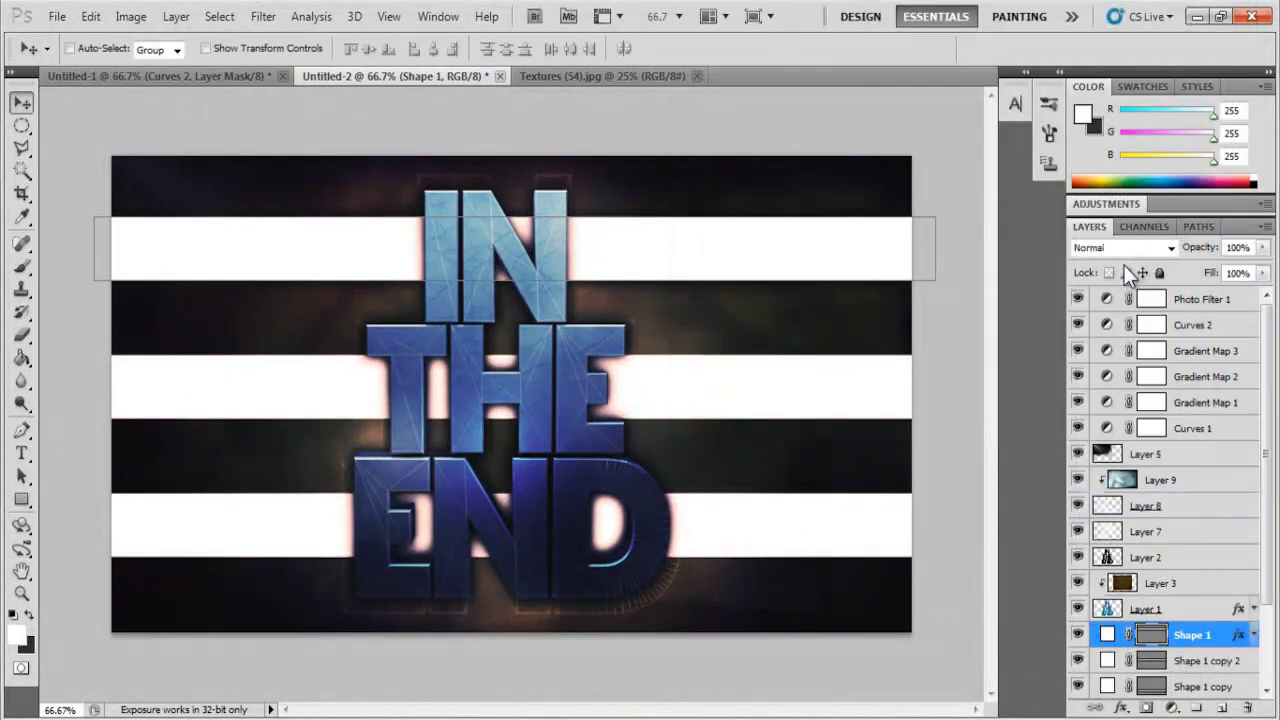
right_click(1250, 692)
left_click(1110, 531)
- Blend each of the three white stripes with the background using Overlay
key("alt+bracketright")
left_click(1120, 247)
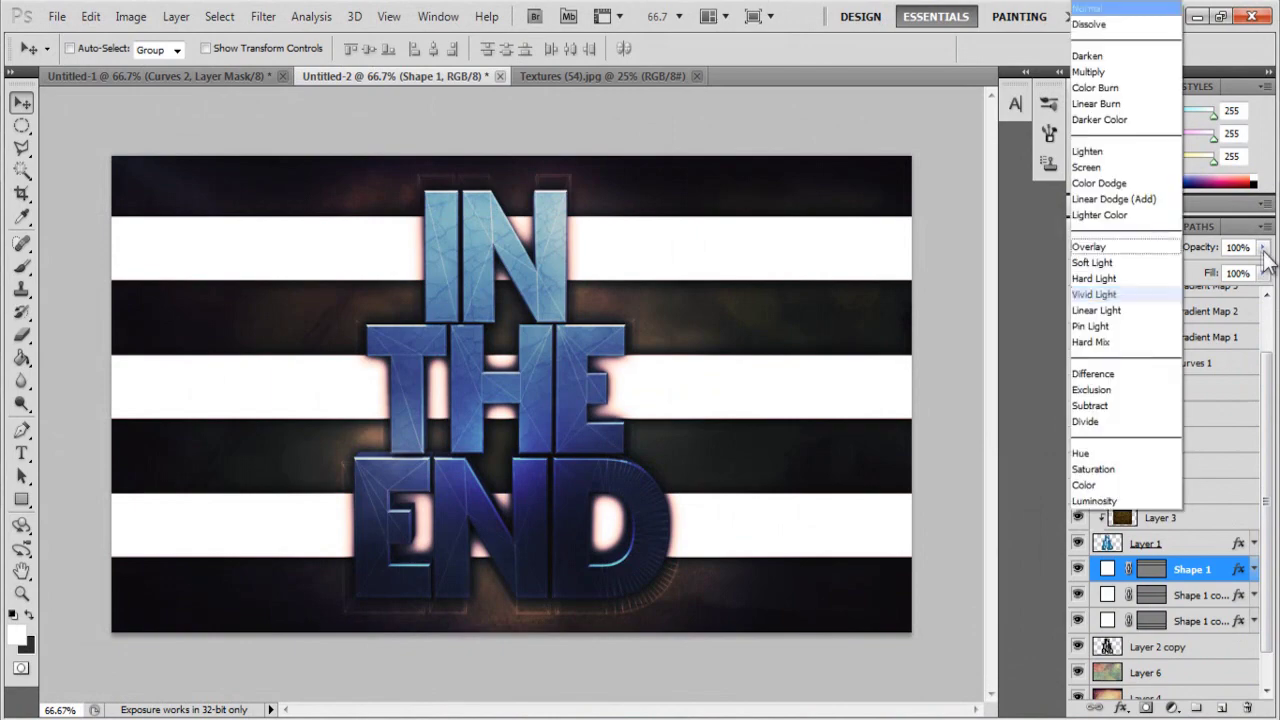
left_click(1110, 250)
left_click(1120, 247)
left_click(1206, 266)
key("alt+bracketleft")
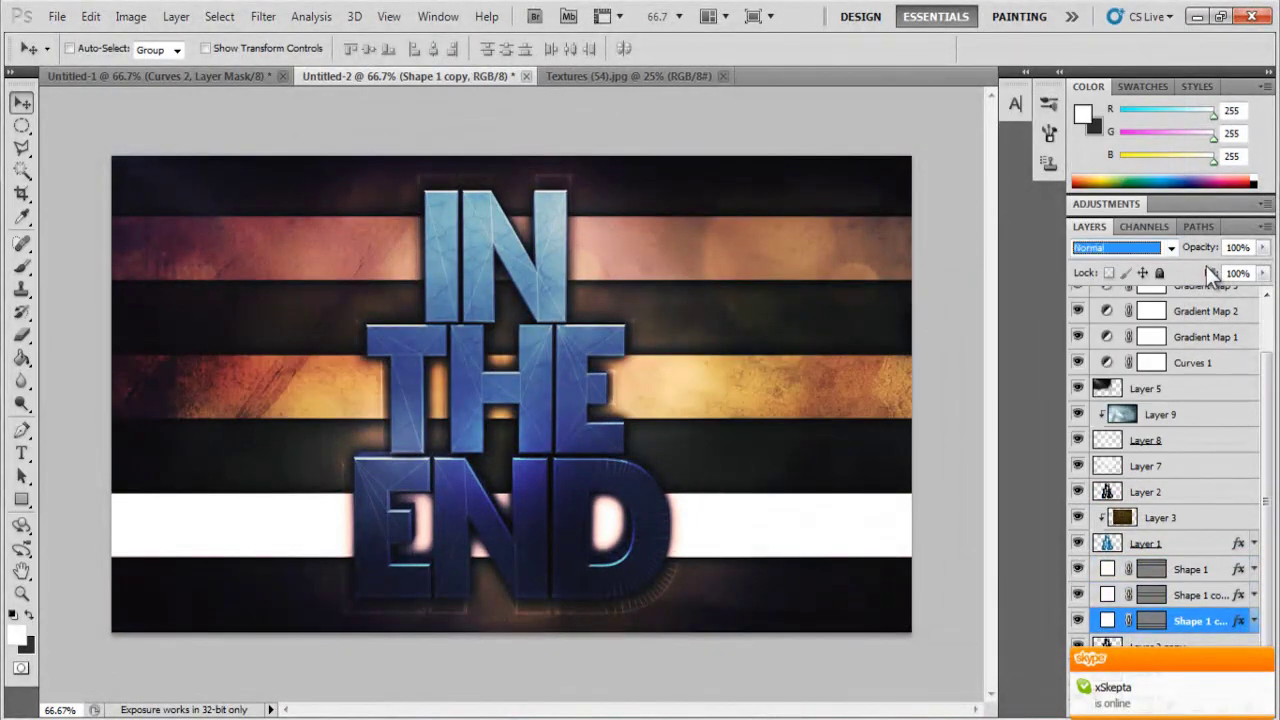
key("shift+alt+o")
- Reduce the three stripes' opacity to 58% and switch Shape 1 to Soft Light
key("shift+alt+bracketright")
key("shift+alt+bracketright")
left_click_drag(1197, 266, 1223, 267)
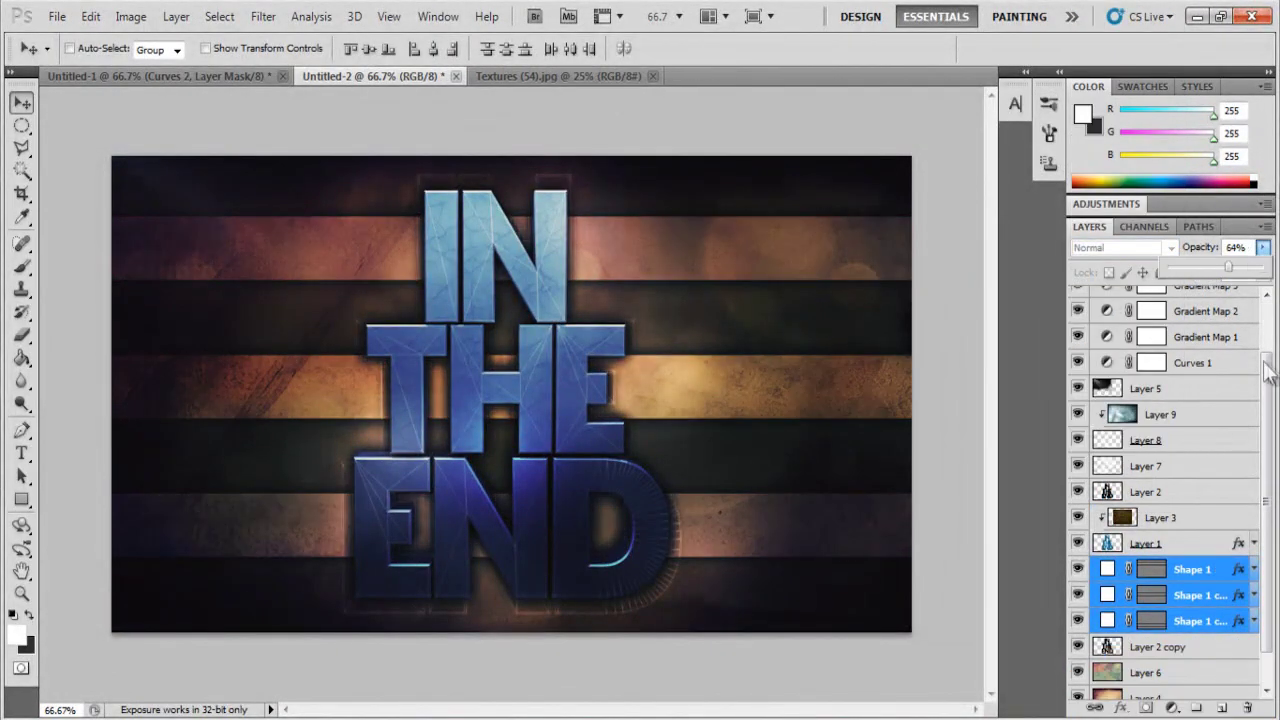
key("shift+alt+f")
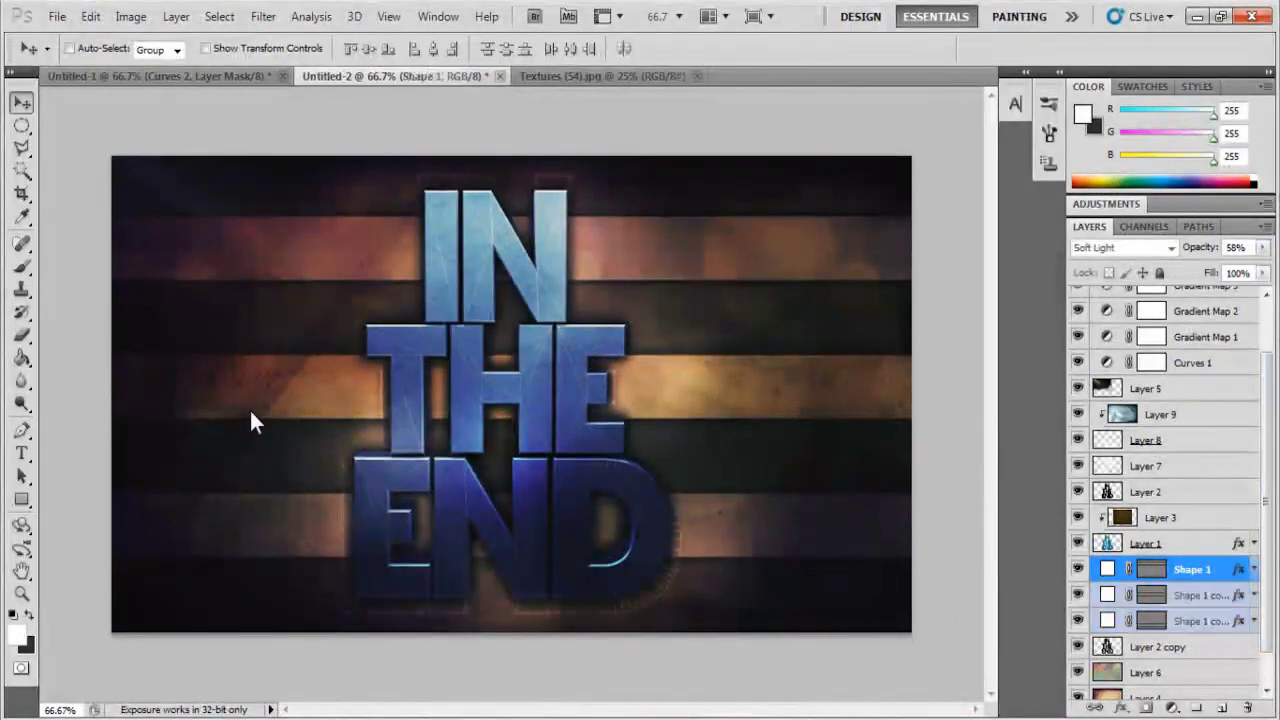
- Create a text box larger than the canvas above Shape 1, set in Devil Breeze Bold at 29.01 pt
key("ctrl+minus")
key("ctrl+minus")
key("ctrl+minus")
key("ctrl+shift+alt+e")
key("ctrl+t")
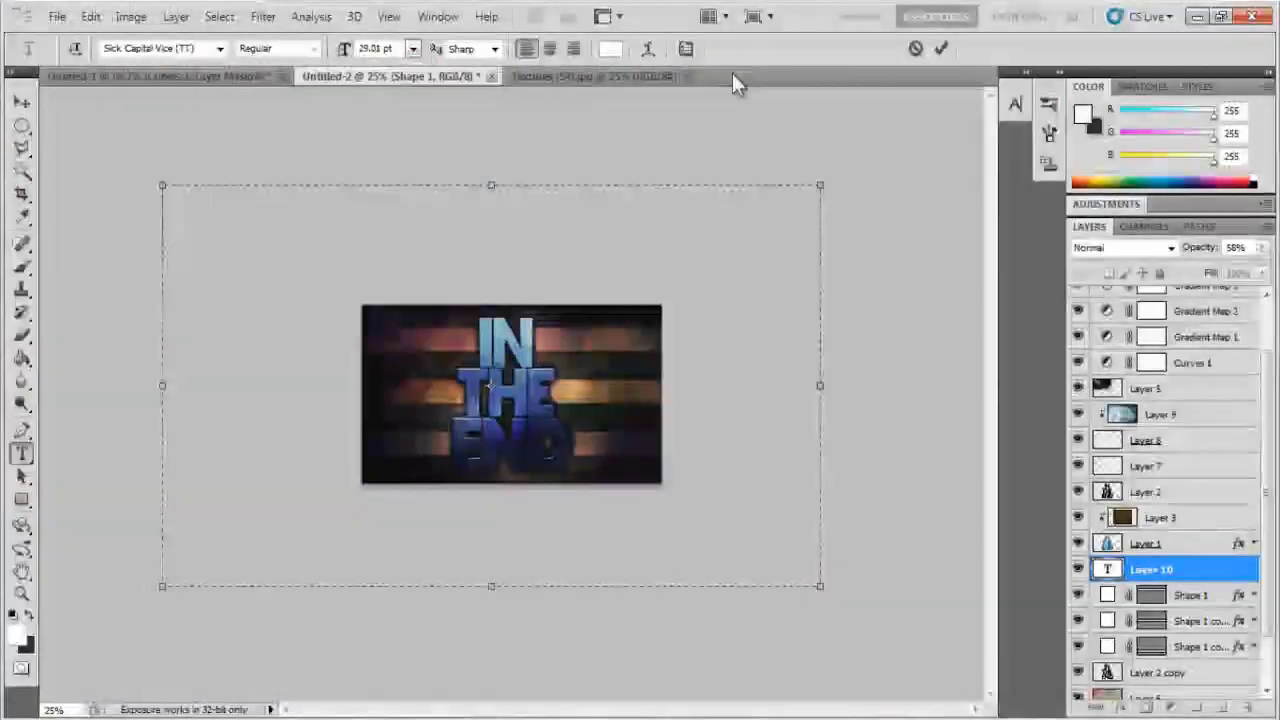
left_click(220, 48)
scroll(325, 106, "up", 10)
scroll(327, 106, "up", 2)
type("devil")
key("Tab")
type("bold")
key("Return")
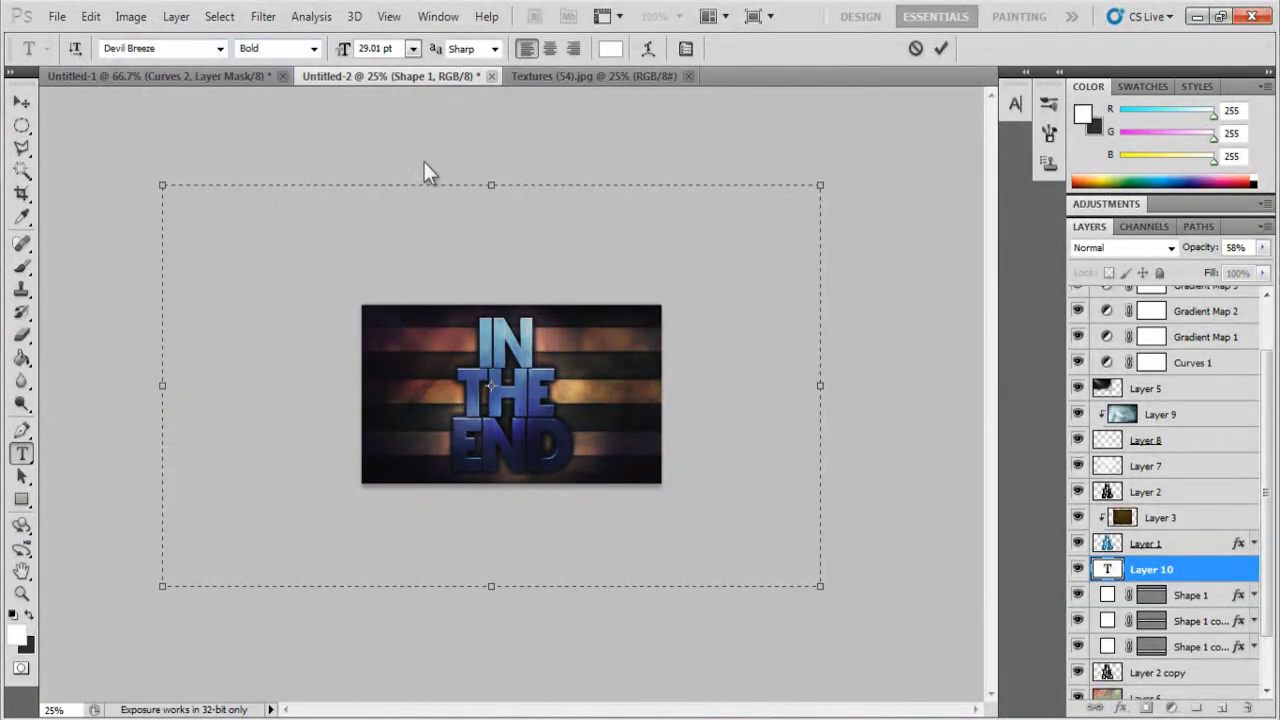
- Fill the text box with white repeated "in the end" text across the whole canvas
key("ctrl+a")
key("Right")
key("ctrl+v")
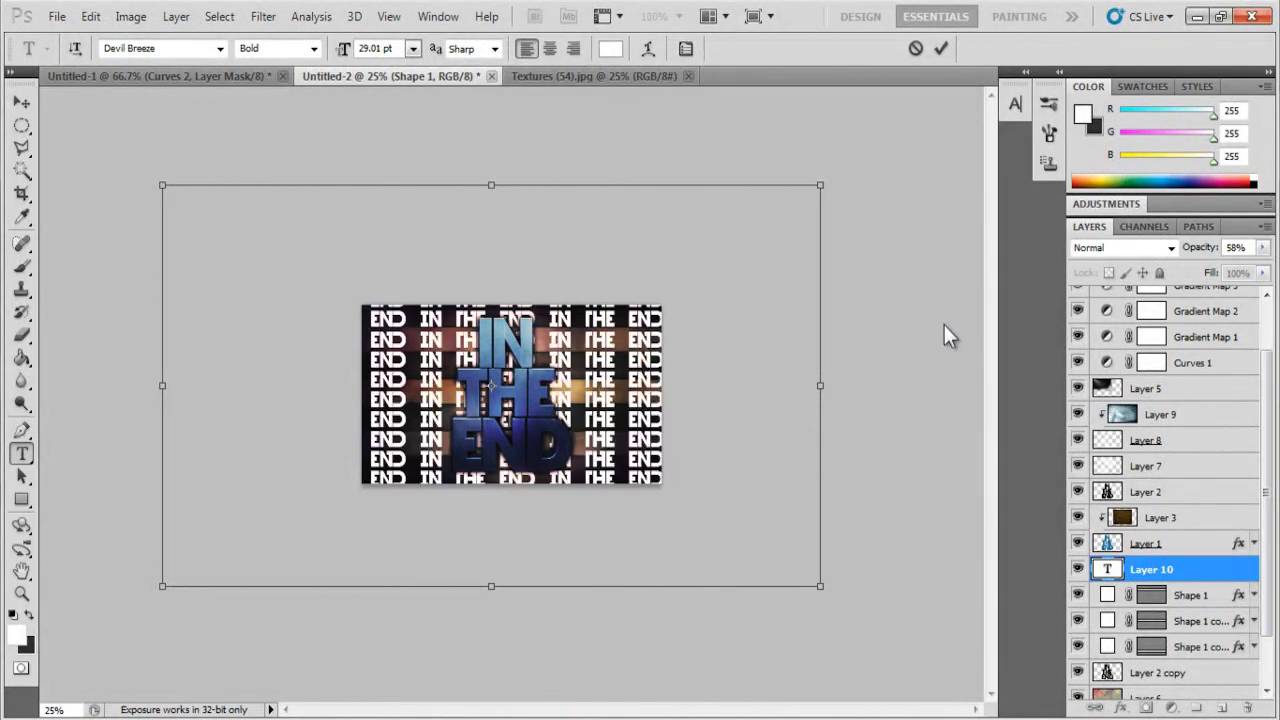
- Rotate the text block counterclockwise so the repeated words run diagonally upward
key("ctrl+t")
left_click_drag(707, 651, 814, 503)
left_click(509, 400)
- Set all the repeated text to 17.01 pt with 15.32 pt leading and -105 tracking
key("ctrl+a")
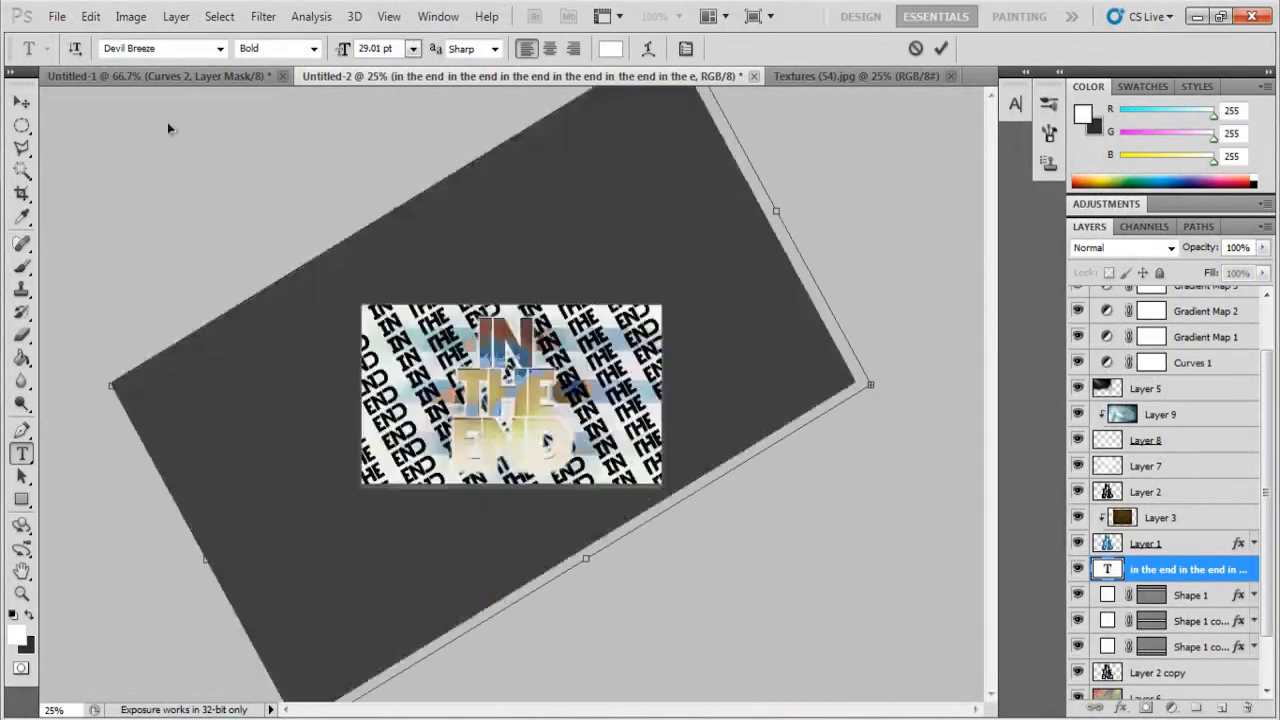
key("ctrl+t")
key("ctrl+shift+comma")
key("ctrl+shift+comma")
key("ctrl+shift+comma")
key("ctrl+shift+comma")
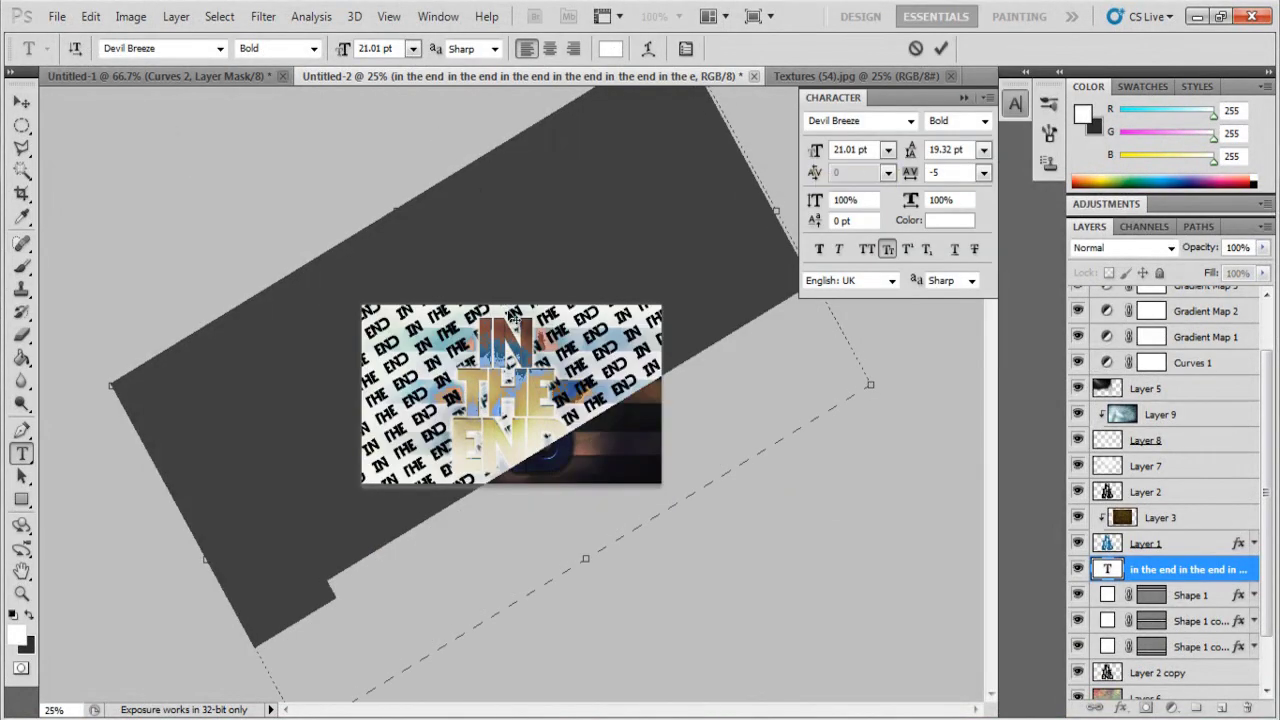
key("alt+Left")
key("alt+Left")
key("alt+Left")
key("alt+Left")
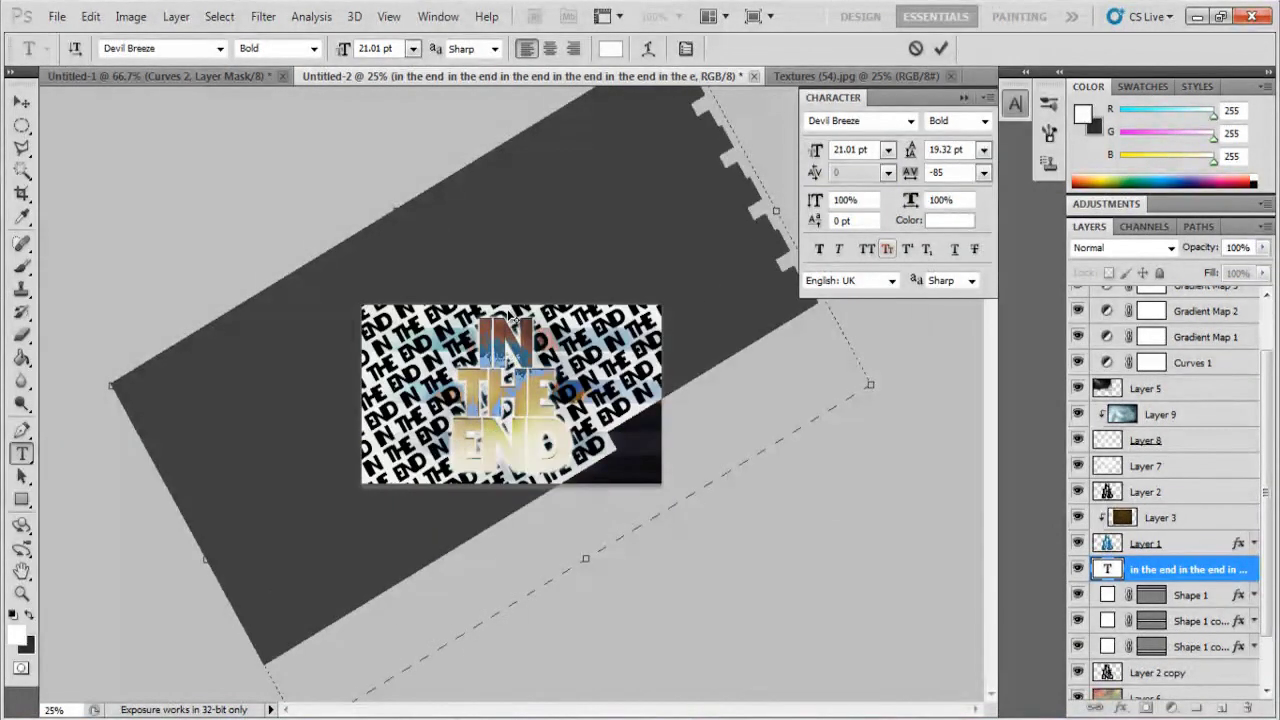
key("ctrl+shift+comma")
key("ctrl+shift+comma")
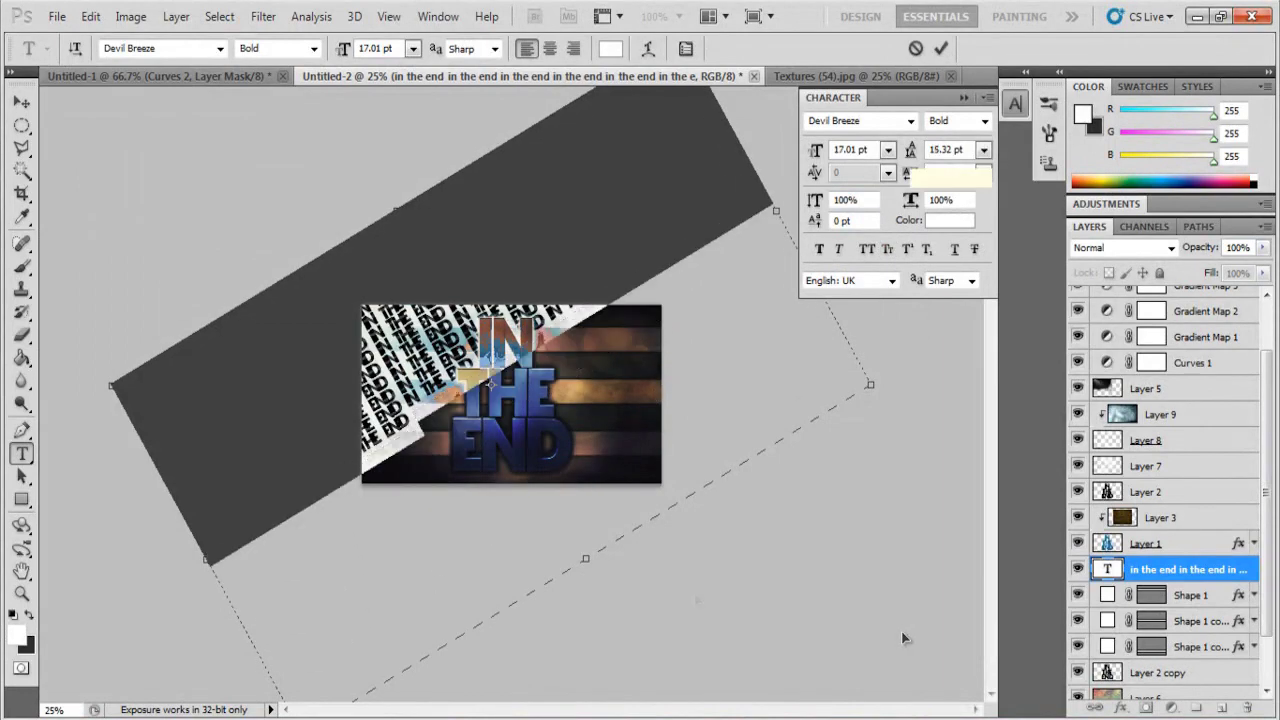
left_click(120, 343)
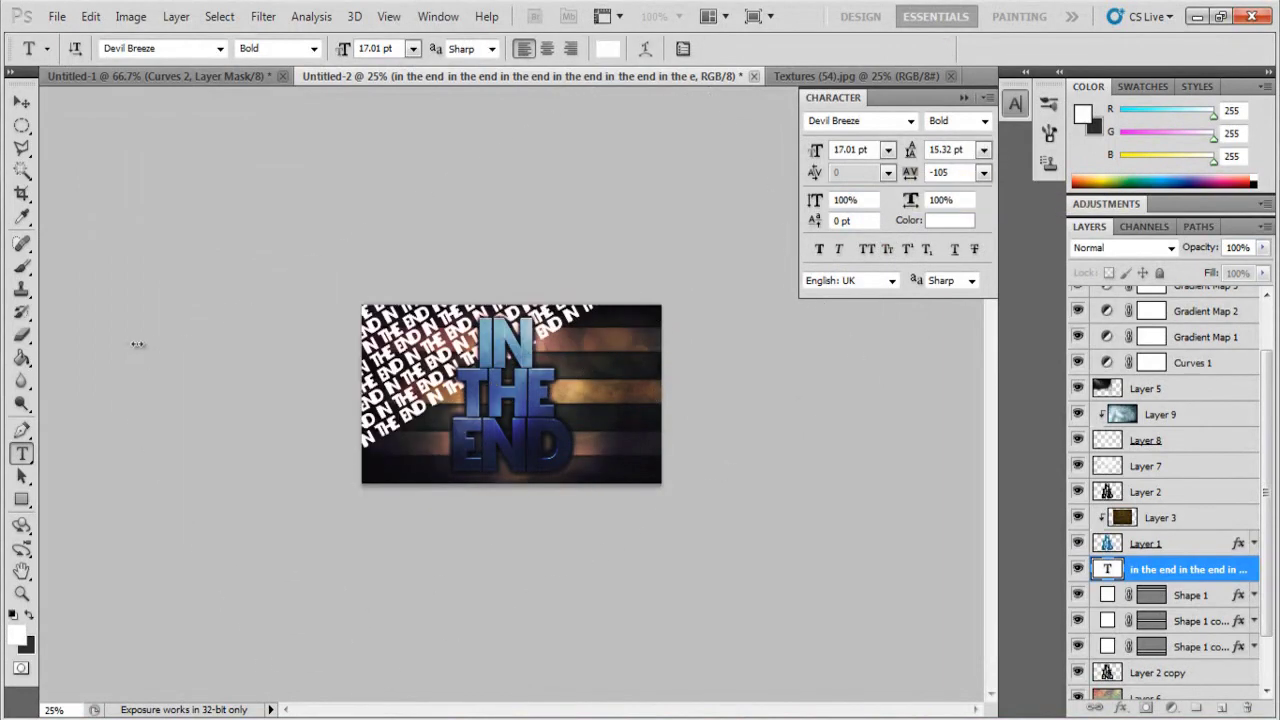
- Shift the diagonal text block slightly down and to the right over the artwork
key("Escape")
key("v")
left_click_drag(829, 274, 1020, 174)
- Add more "in the end" repeats to the diagonal text block until it covers the entire canvas
key("t")
key("Return")
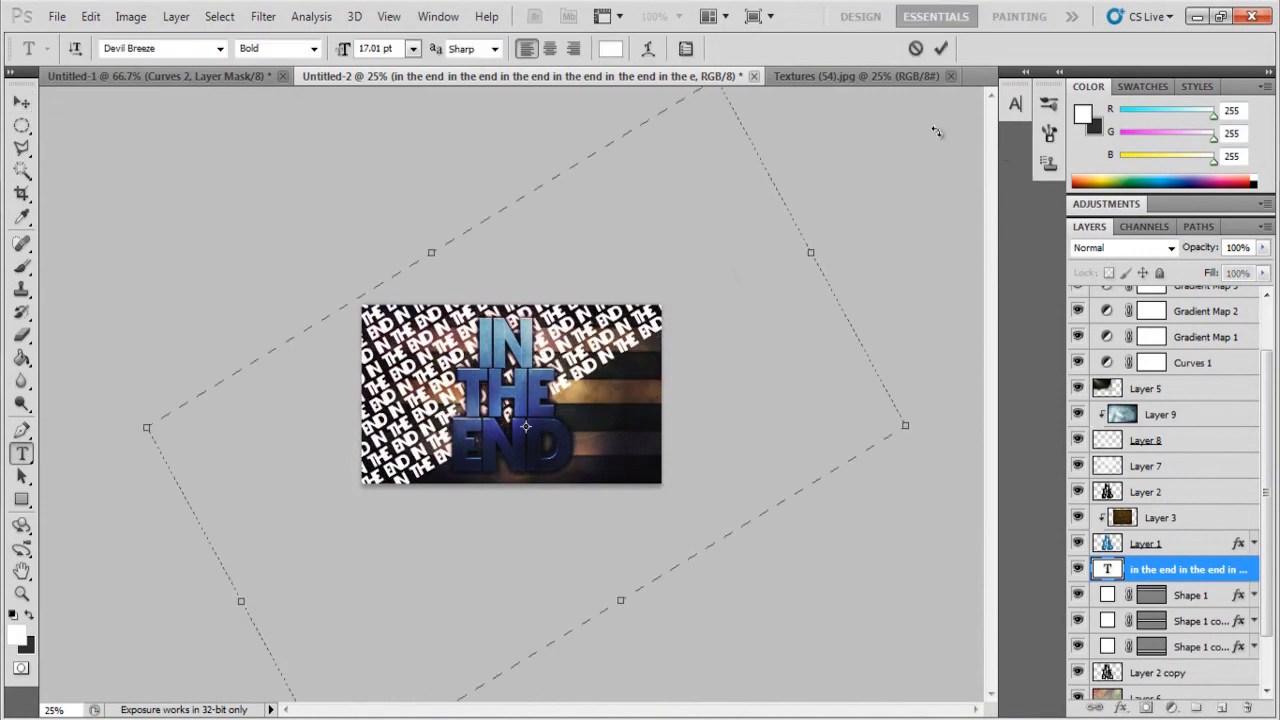
key("ctrl+a")
key("ctrl+v")
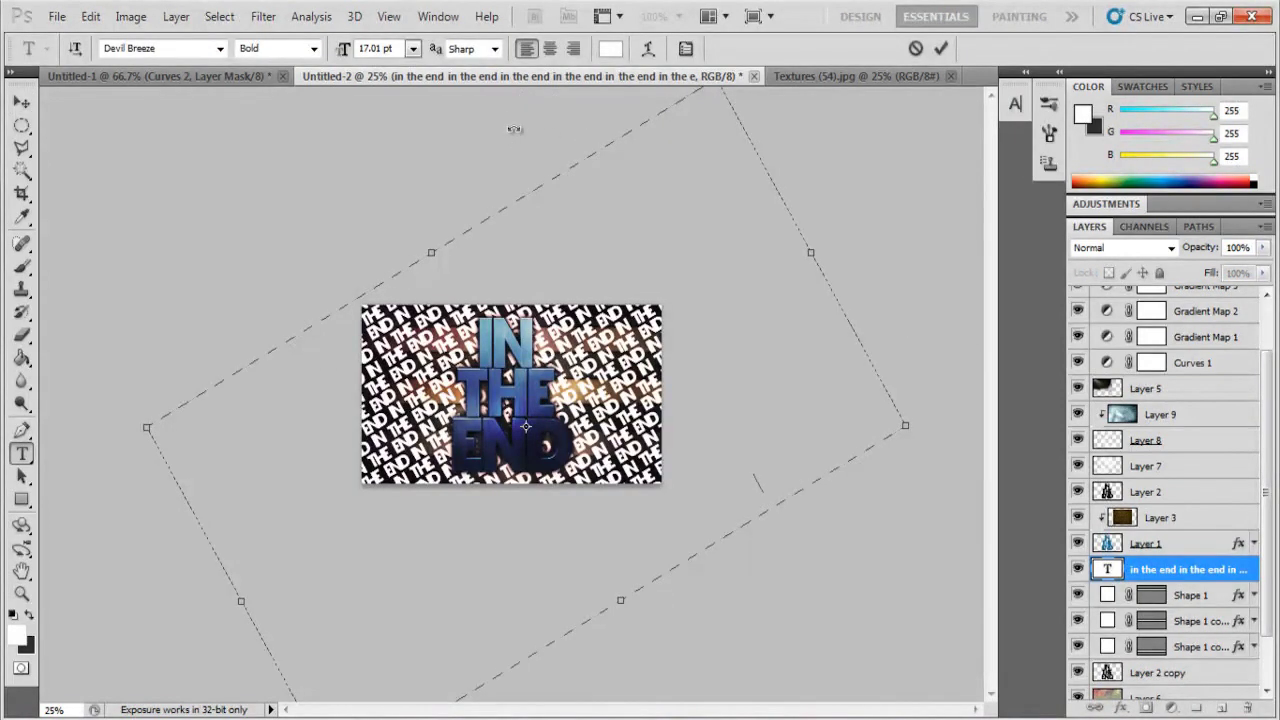
- Commit the diagonal repeated text and try clipping its layer to the stripe shape below
key("ctrl+Return")
key("ctrl+alt+g")
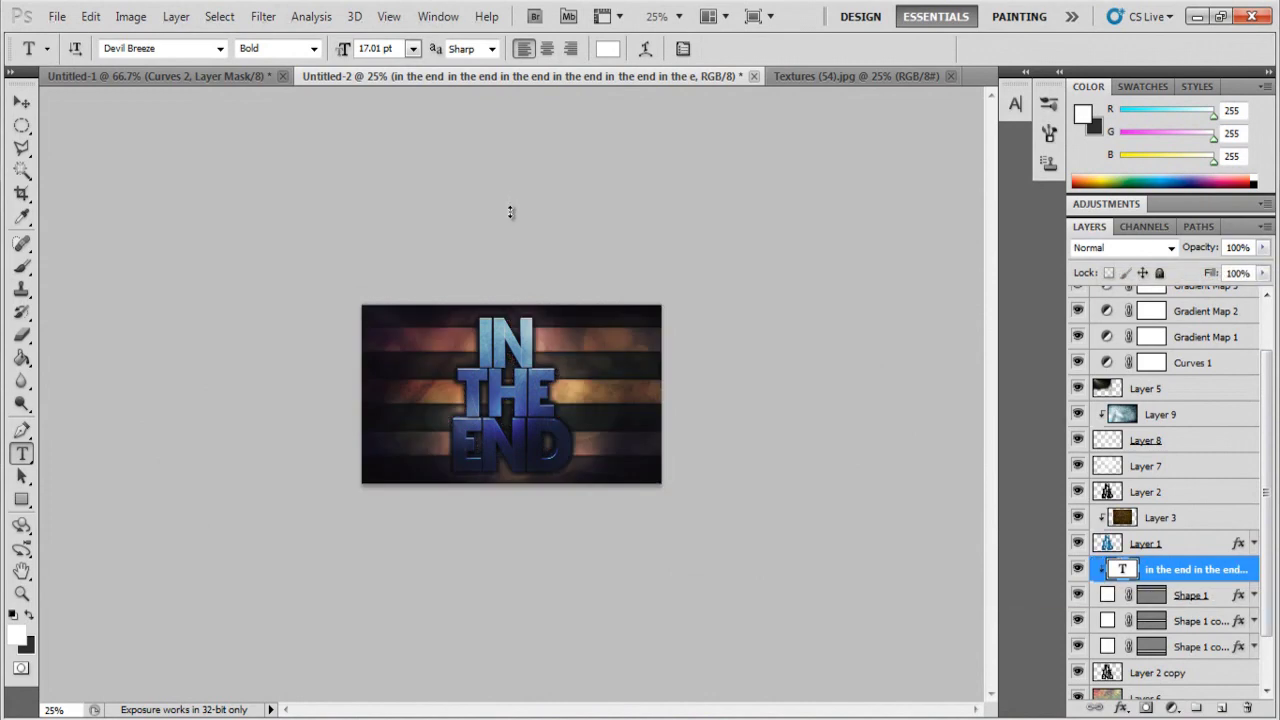
key("ctrl+plus")
key("ctrl+plus")
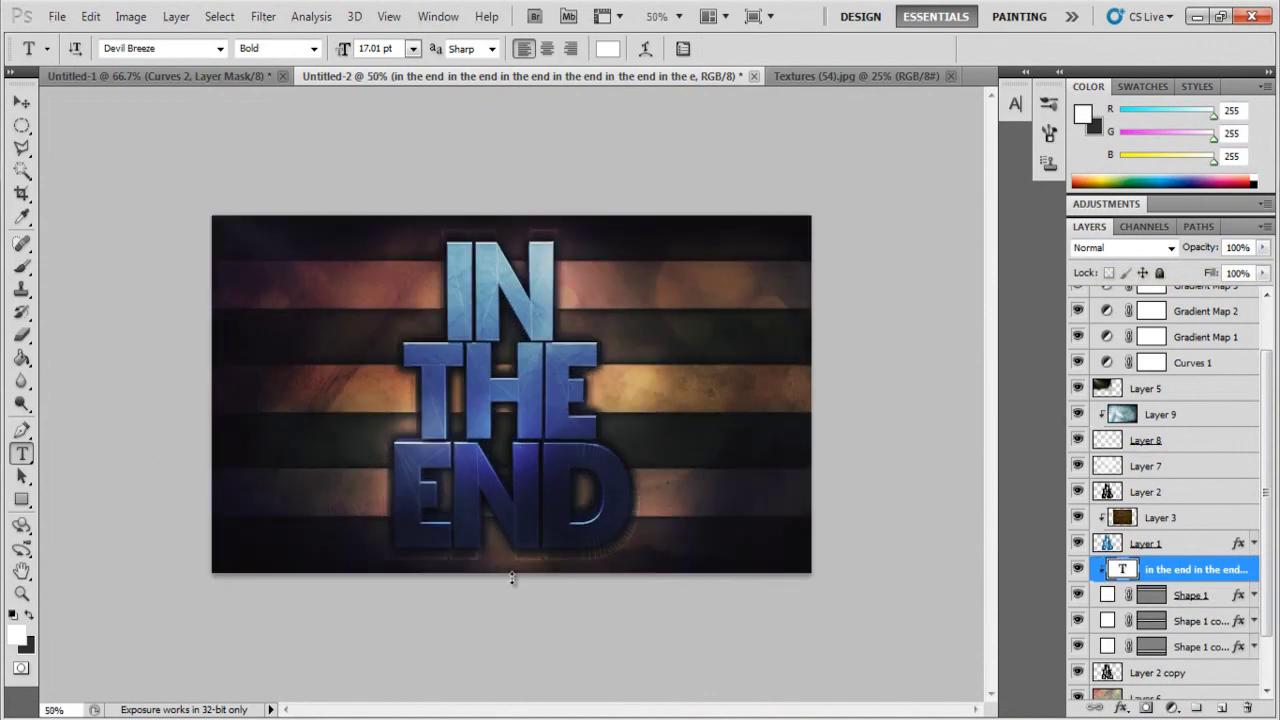
- Release the repeated text from its clipping mask and set its layer to Overlay blending at 14% opacity
key("shift+plus")
key("shift+plus")
key("shift+plus")
key("shift+plus")
key("shift+plus")
key("shift+plus")
key("shift+plus")
key("shift+plus")
key("shift+plus")
key("shift+plus")
key("shift+plus")
key("shift+plus")
key("shift+plus")
key("shift+minus")
key("2")
key("3")
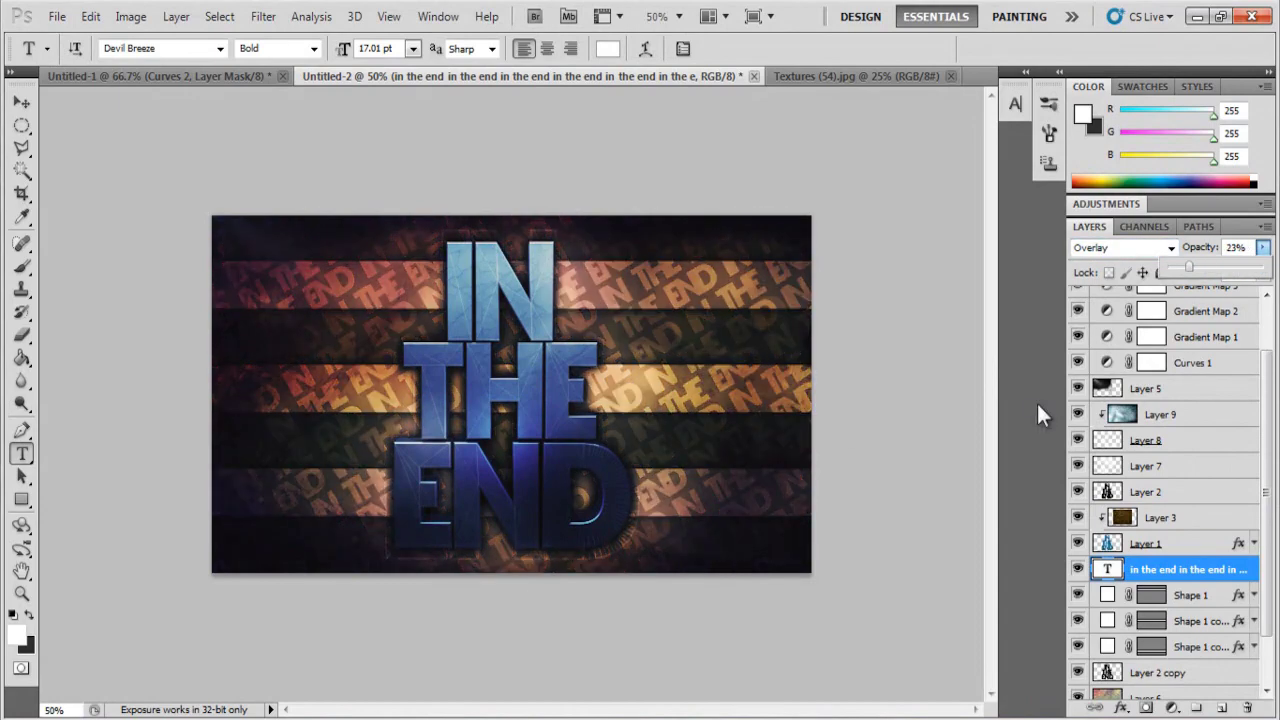
scroll(1190, 298, "up", 2)
left_click(1190, 296)
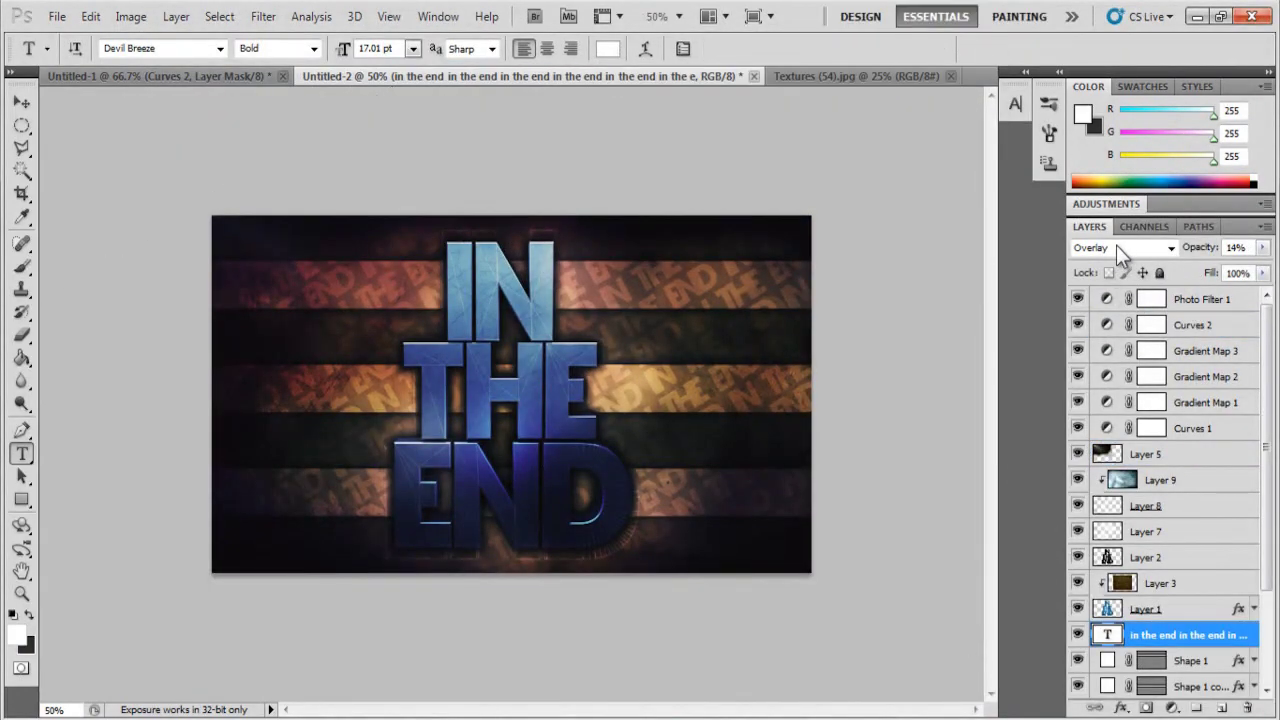
- Add a "pzrdesigns." signature text layer in the Sick Capital Vice (TT) font near the canvas's lower-right corner
key("alt+Down")
scroll(1116, 245, "down", 15)
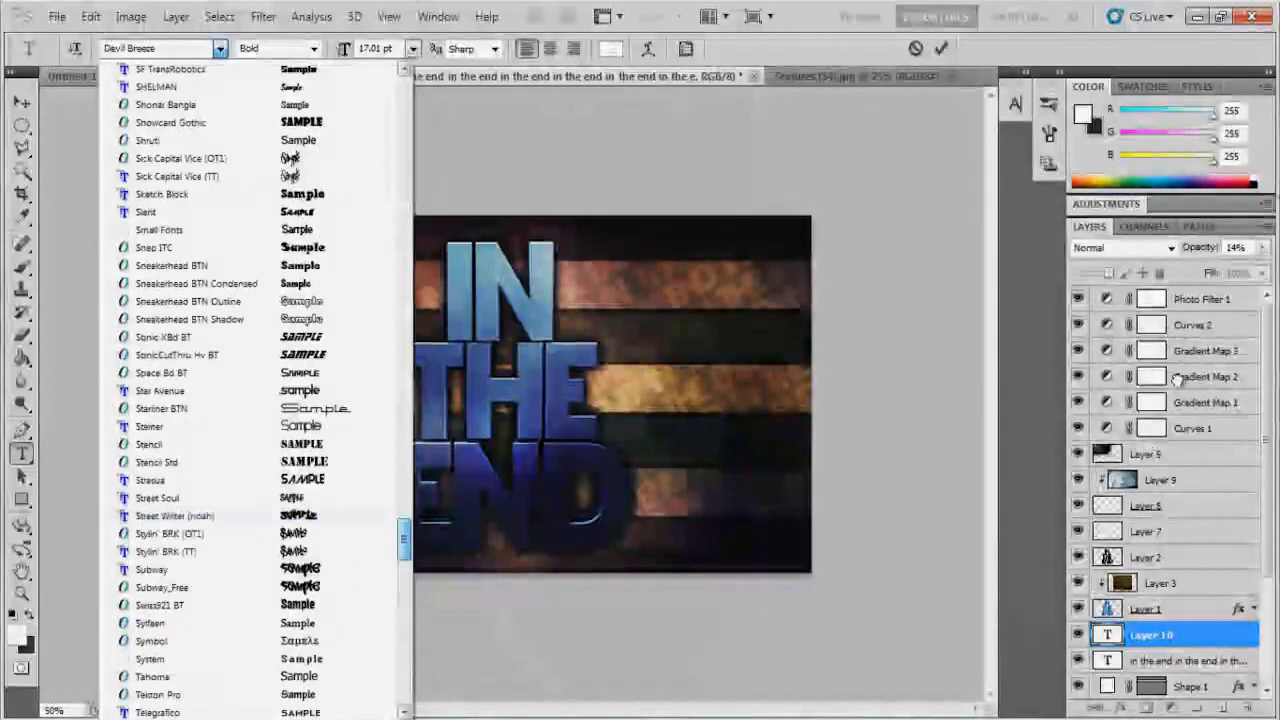
key("Return")
key("ctrl+Return")
key("v")
- Select the signature text in the canvas's lower-right corner and set its tracking to 15
key("ctrl+plus")
key("ctrl+plus")
key("ctrl+plus")
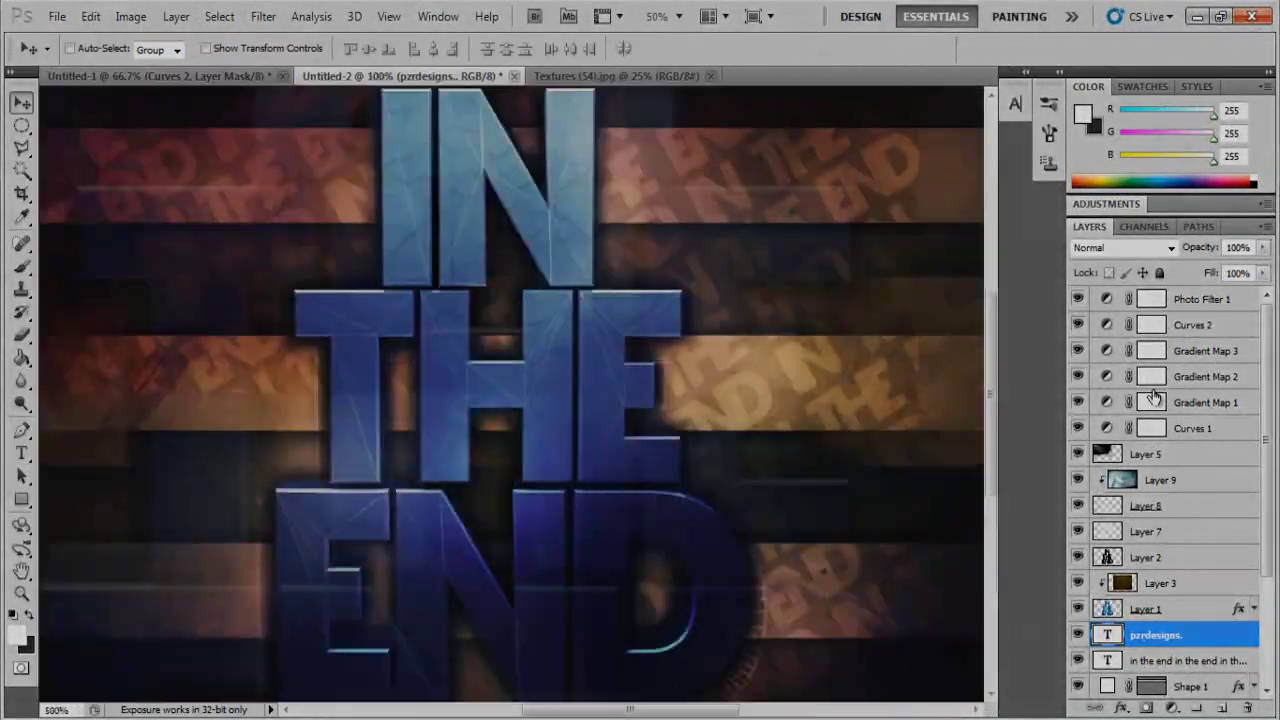
key("Page_Down")
key("ctrl+Page_Down")
key("Left")
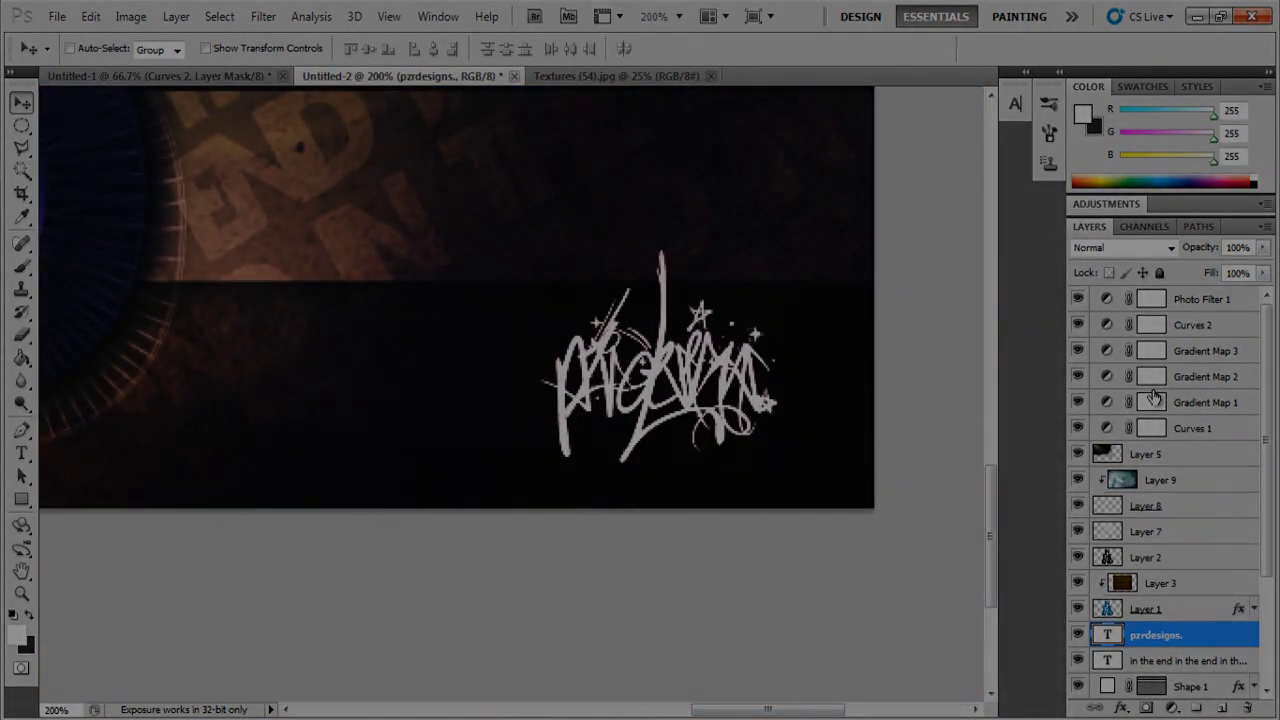
double_click(1107, 635)
key("ctrl+t")
key("alt+Right")
key("alt+Right")
key("alt+Right")
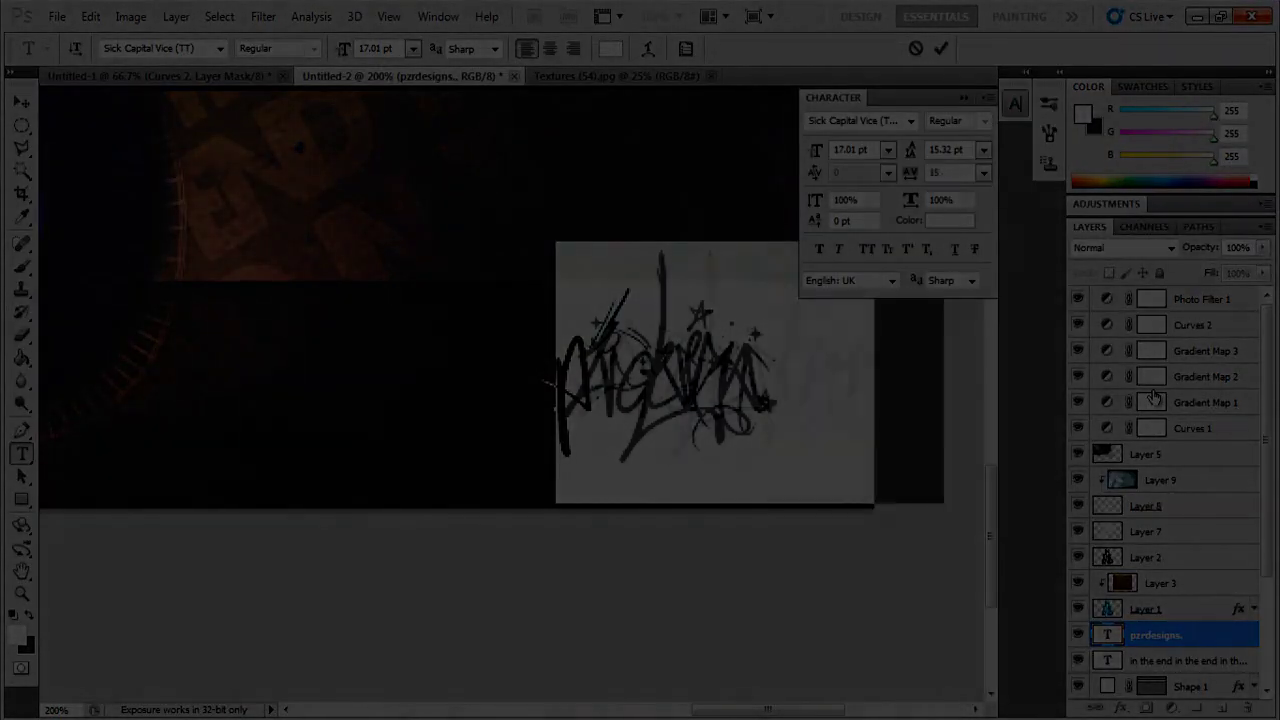